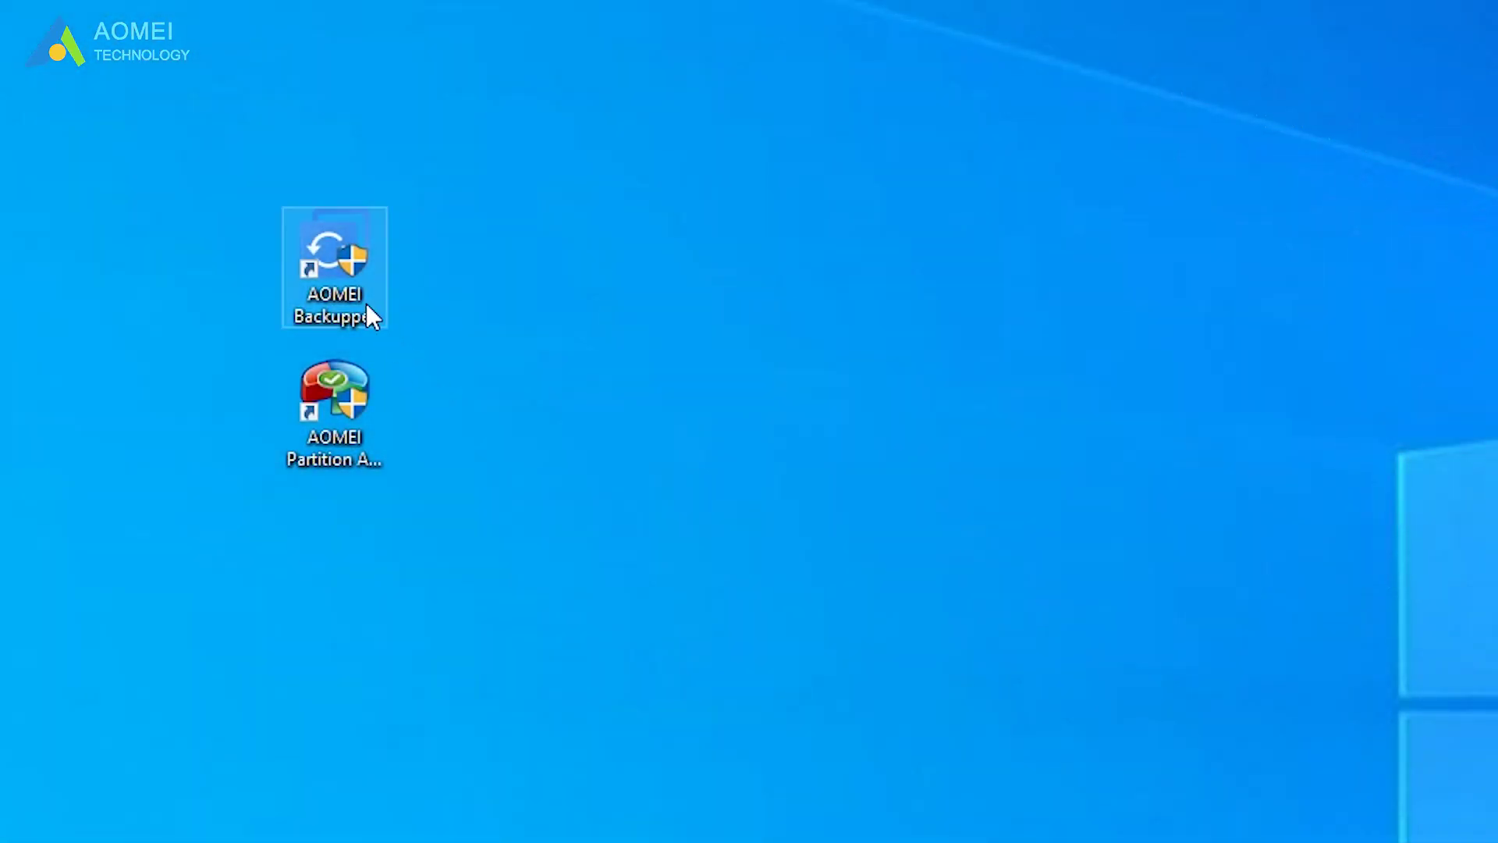
- Launch AOMEI Backupper and start a new Basic Sync task
double_click(367, 306)
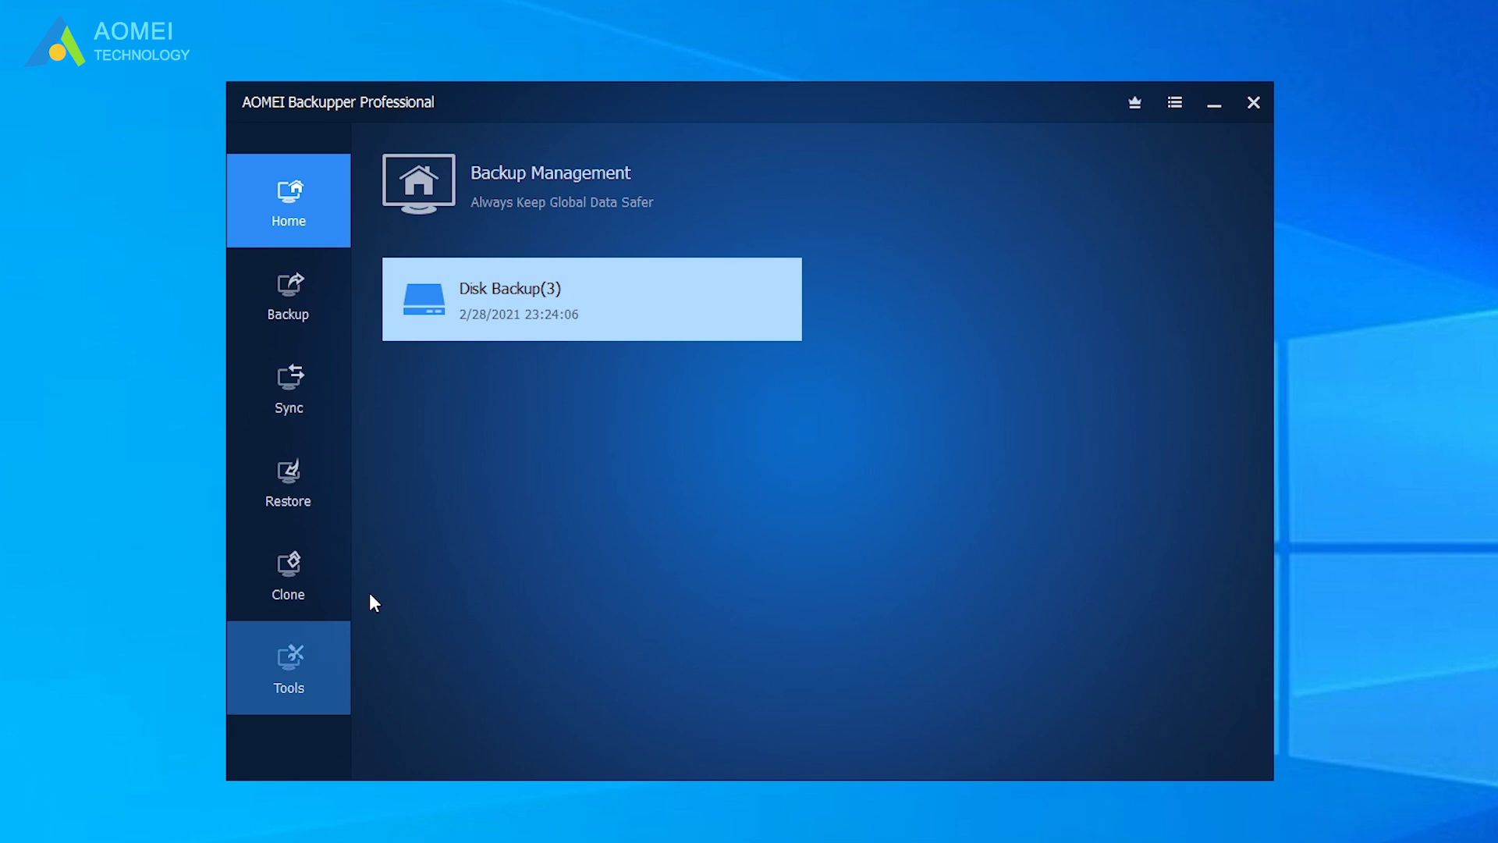
click(311, 405)
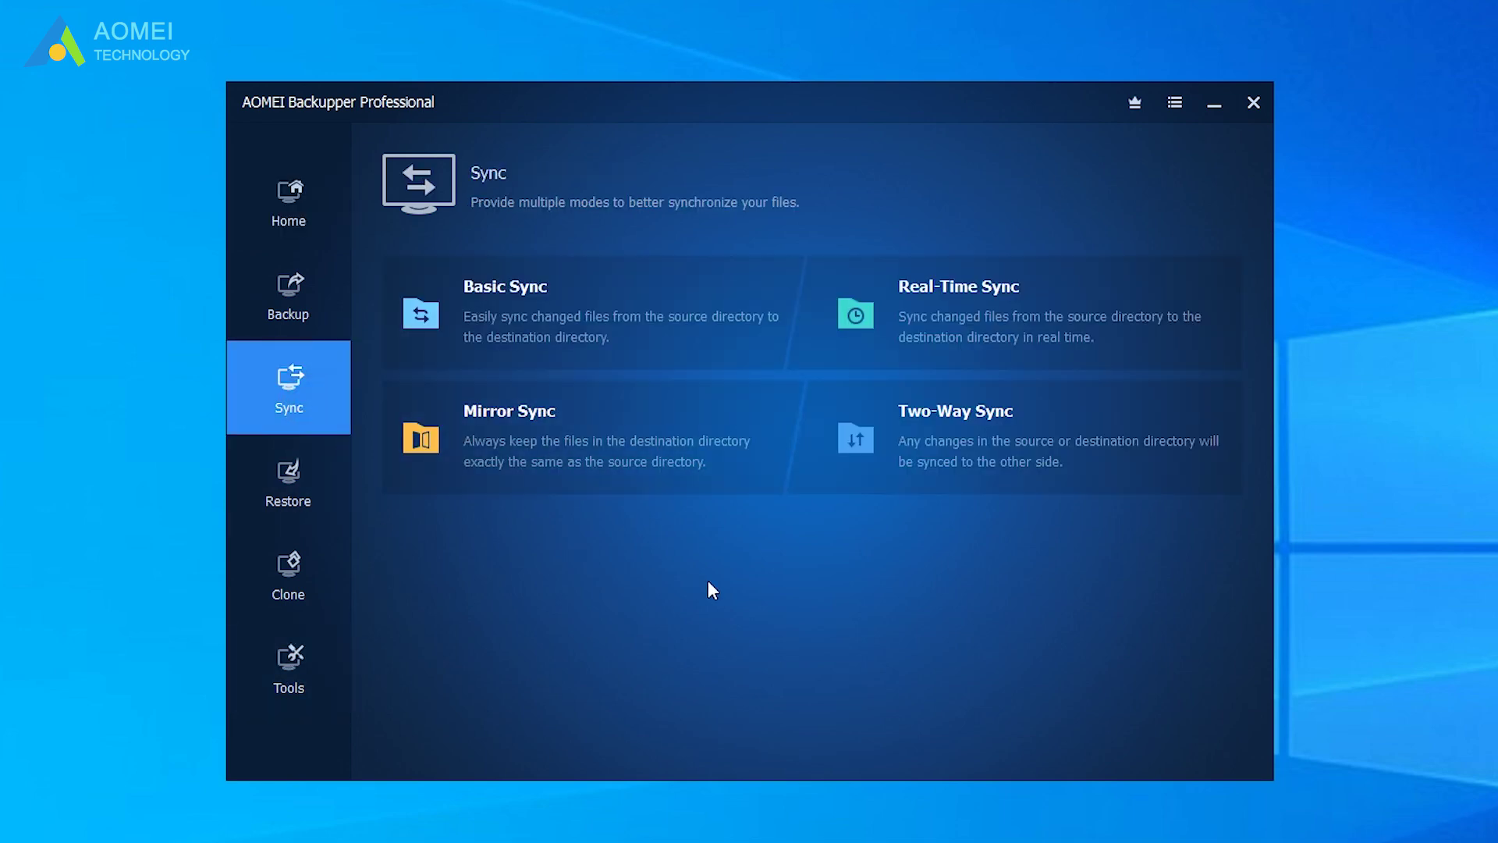
click(550, 317)
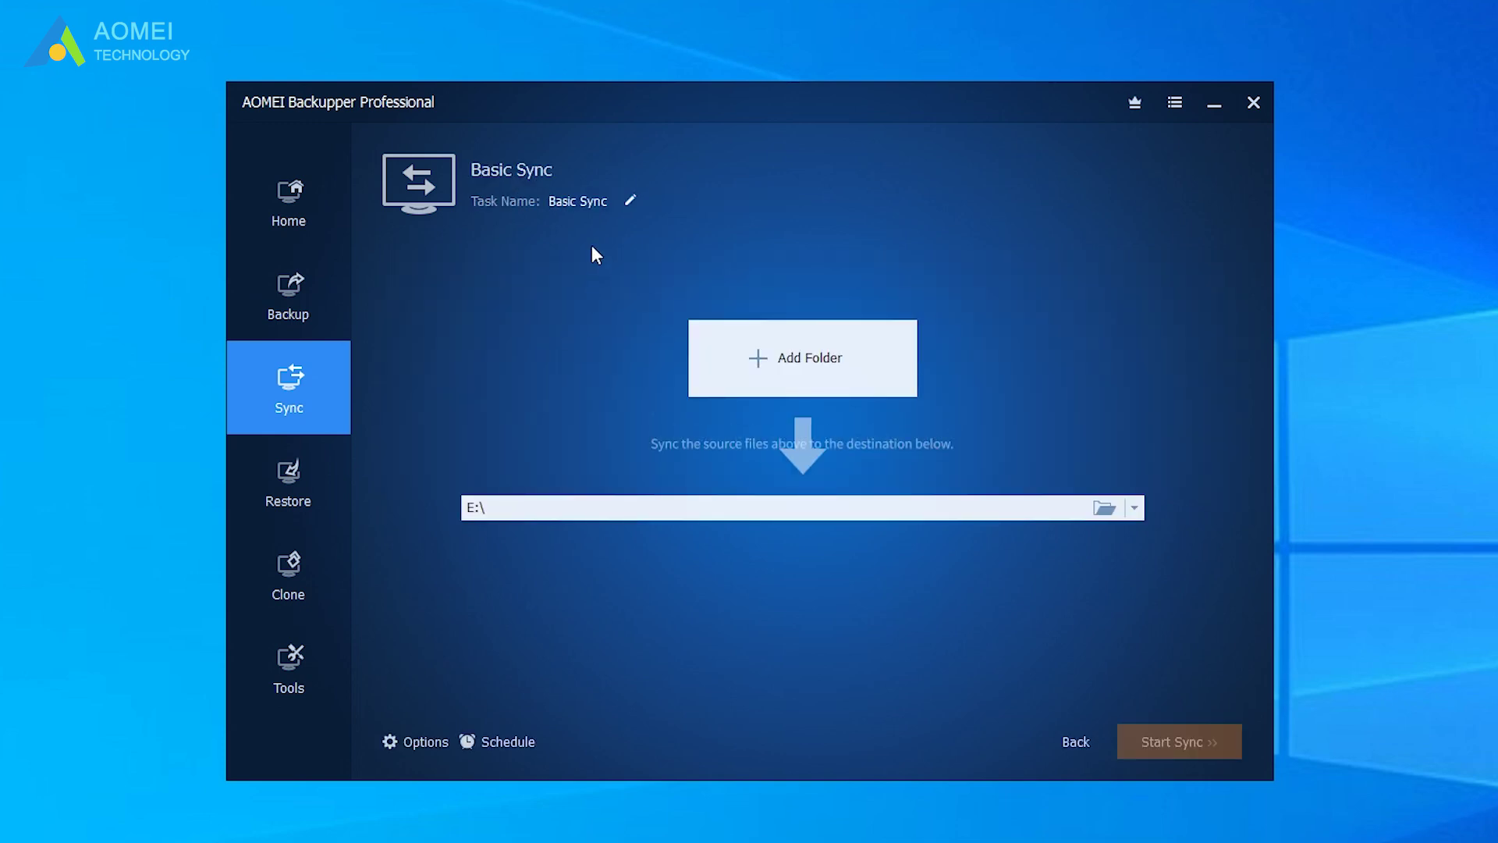
- Confirm the task name as 'Basic Sync'
click(632, 201)
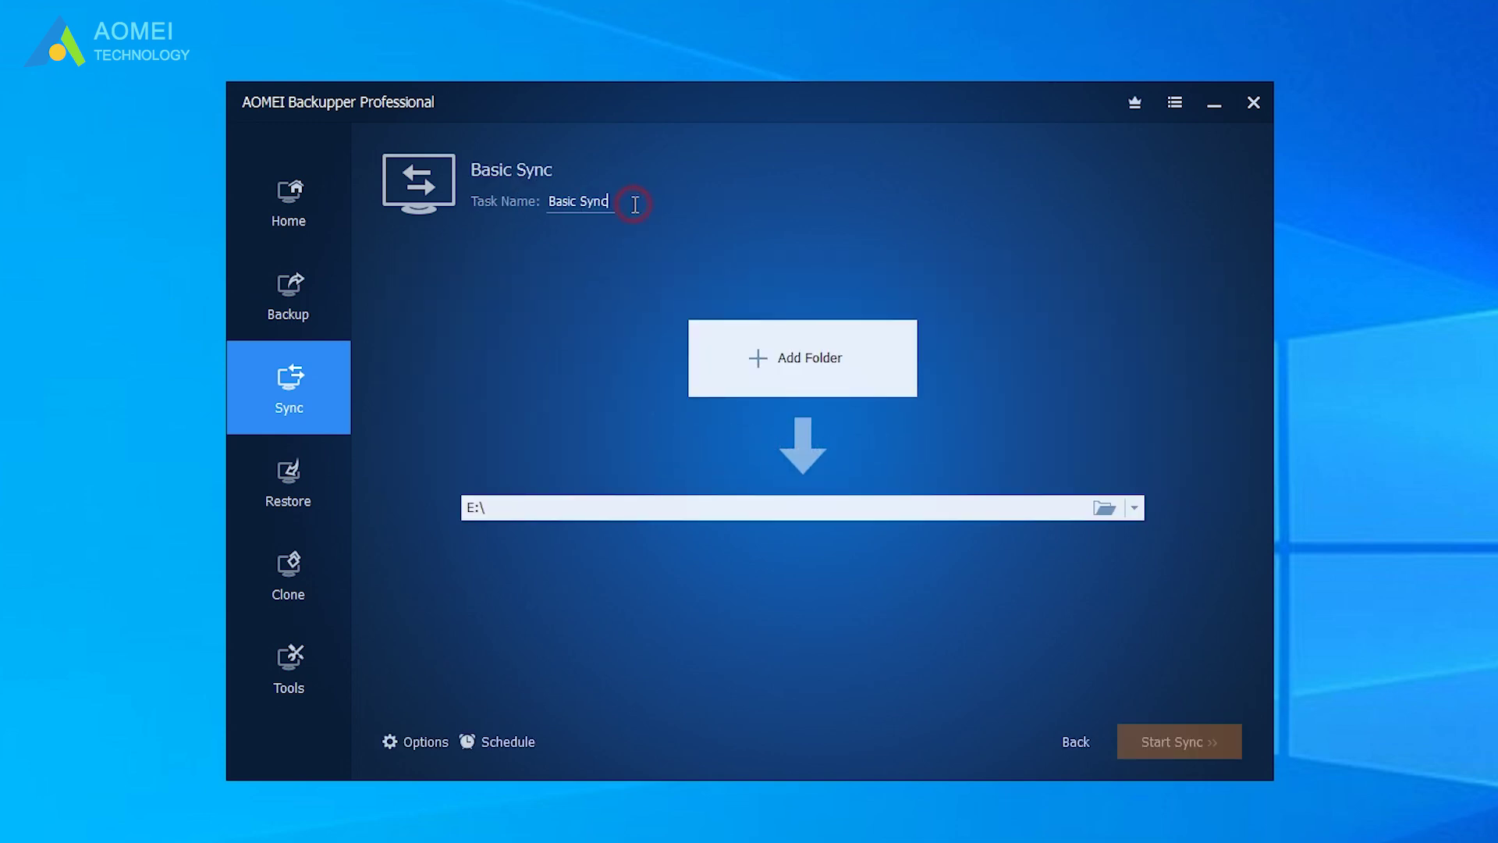
drag(635, 201, 459, 205)
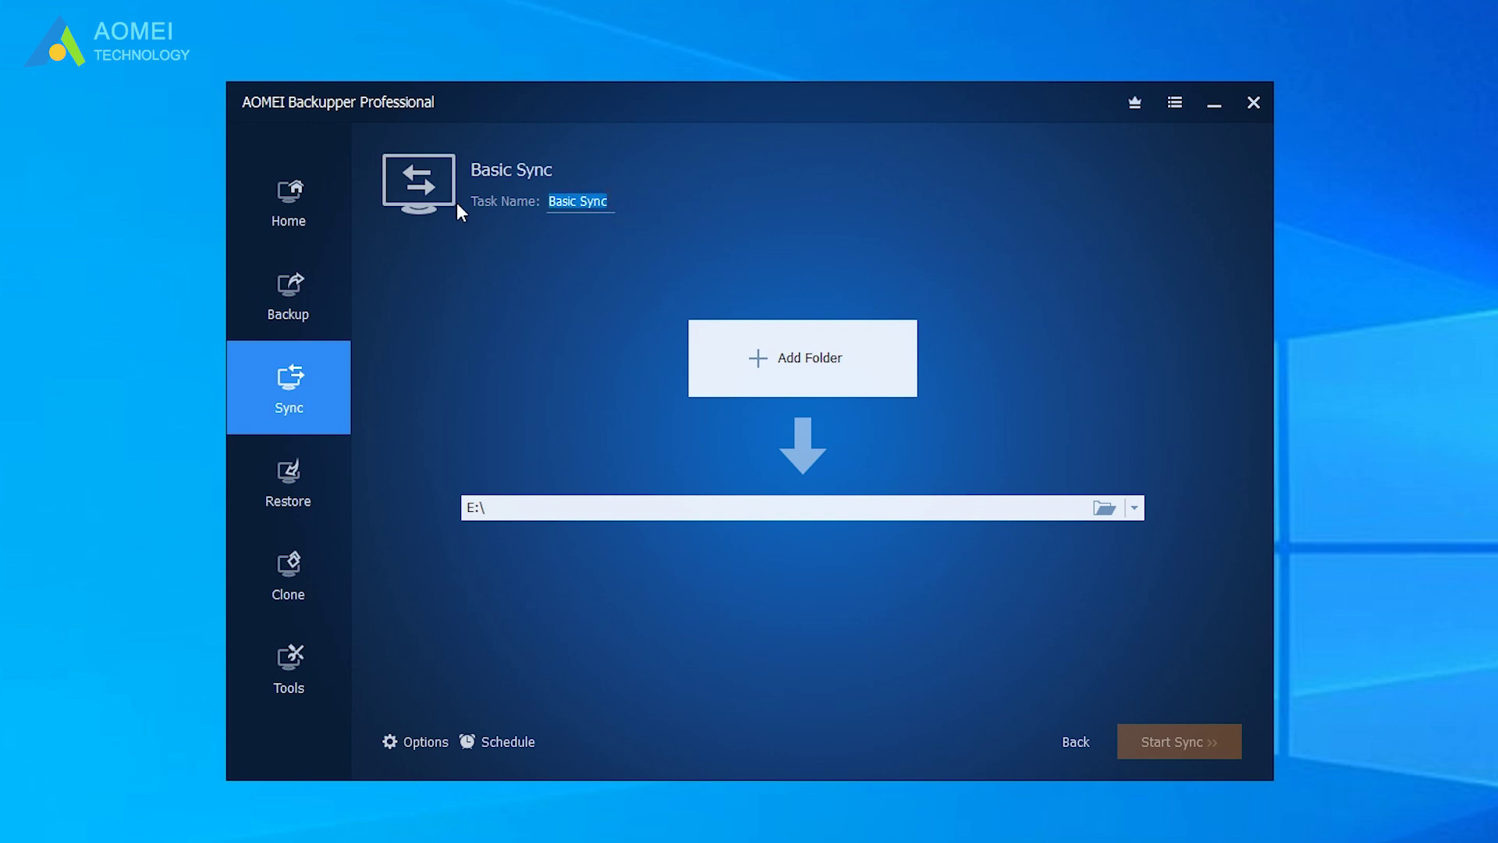
click(572, 239)
- Add folder E:\A as the sync source
click(756, 361)
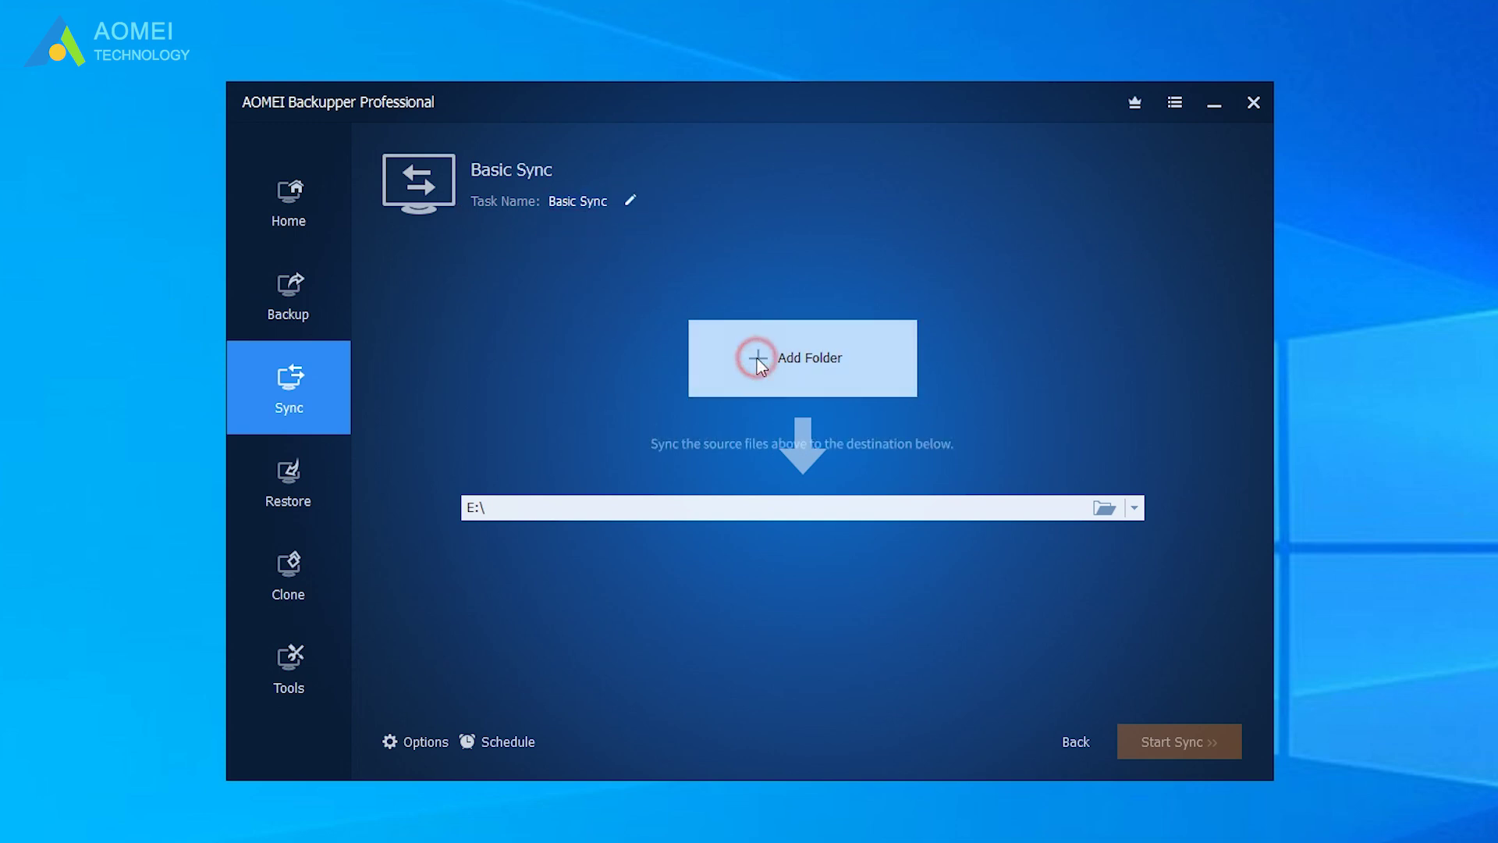
click(760, 363)
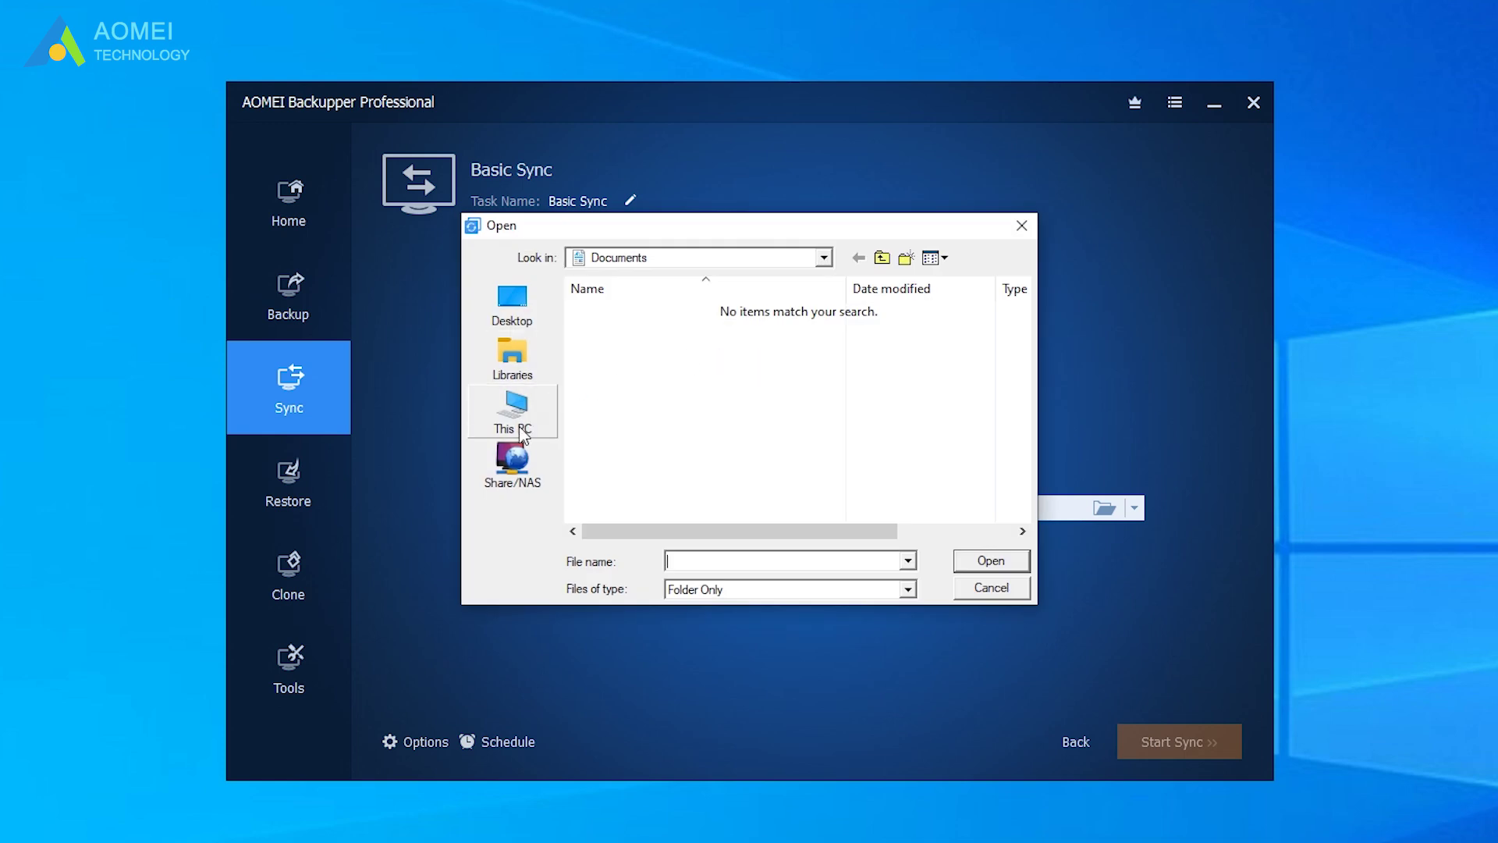
click(542, 413)
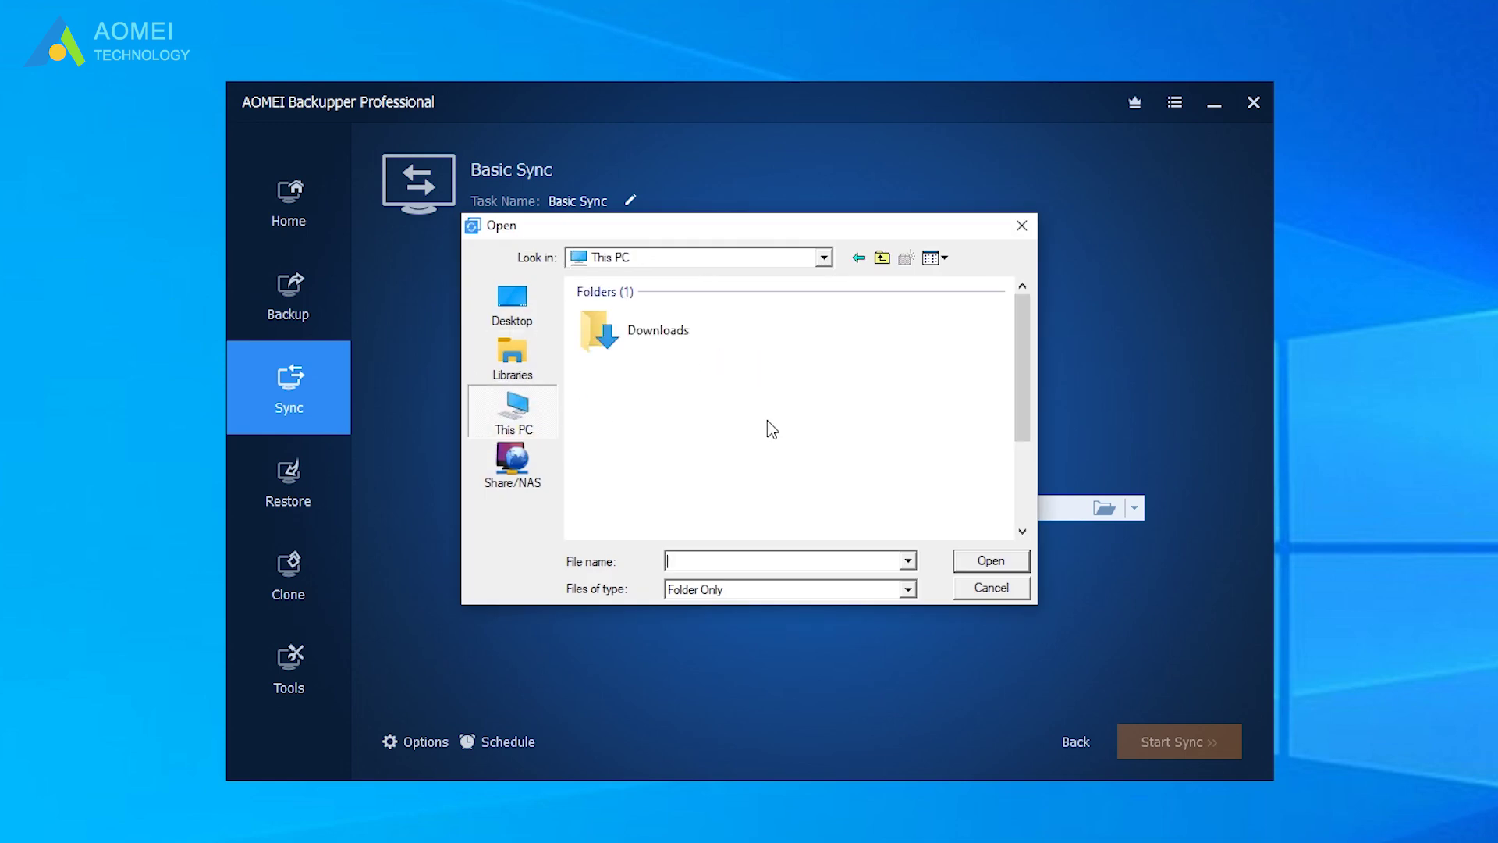
scroll(749, 425, down, 5)
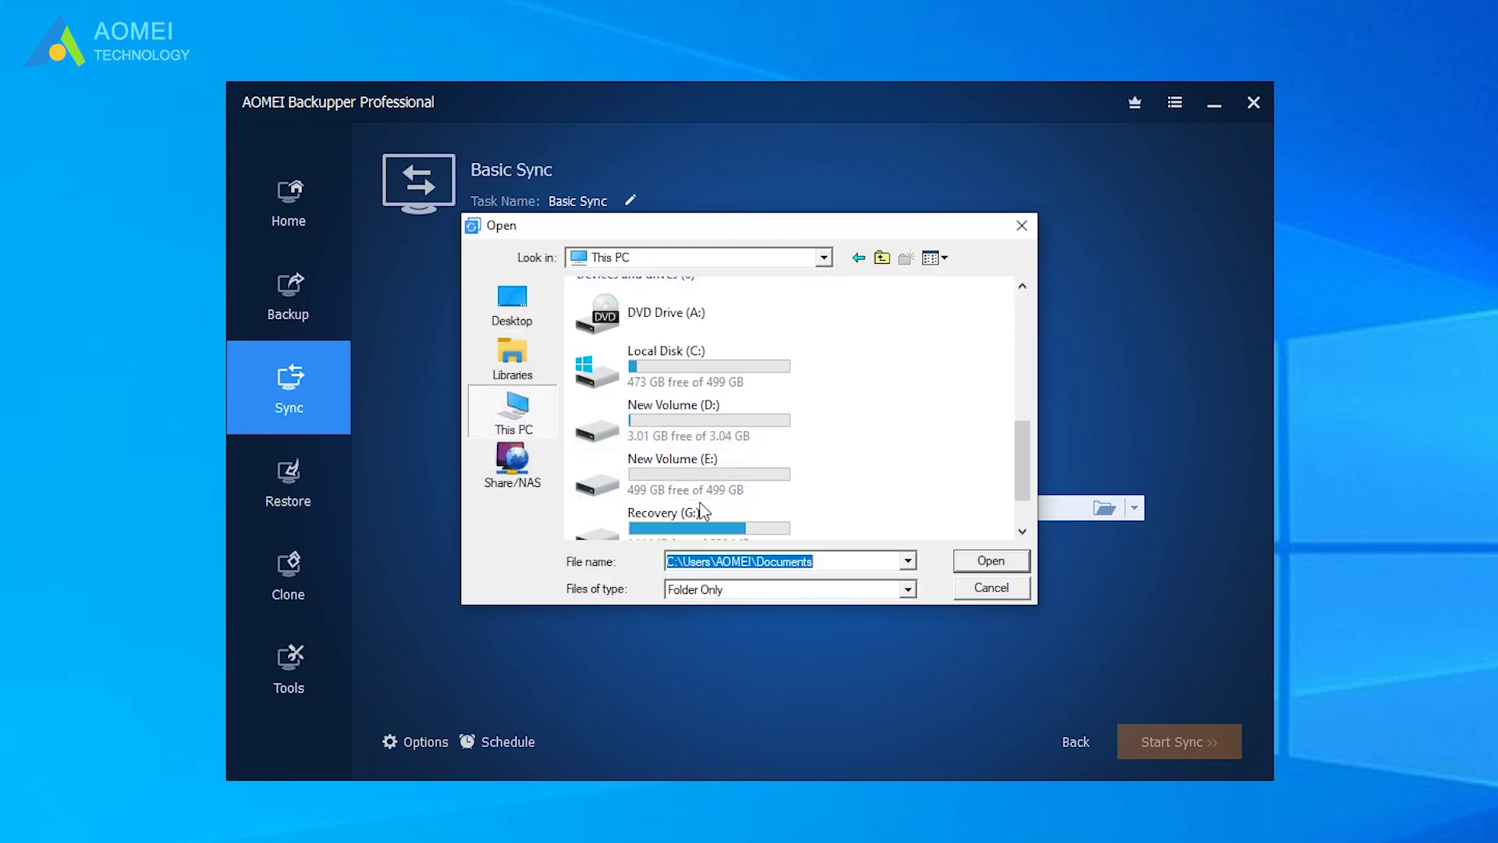
double_click(702, 479)
double_click(648, 310)
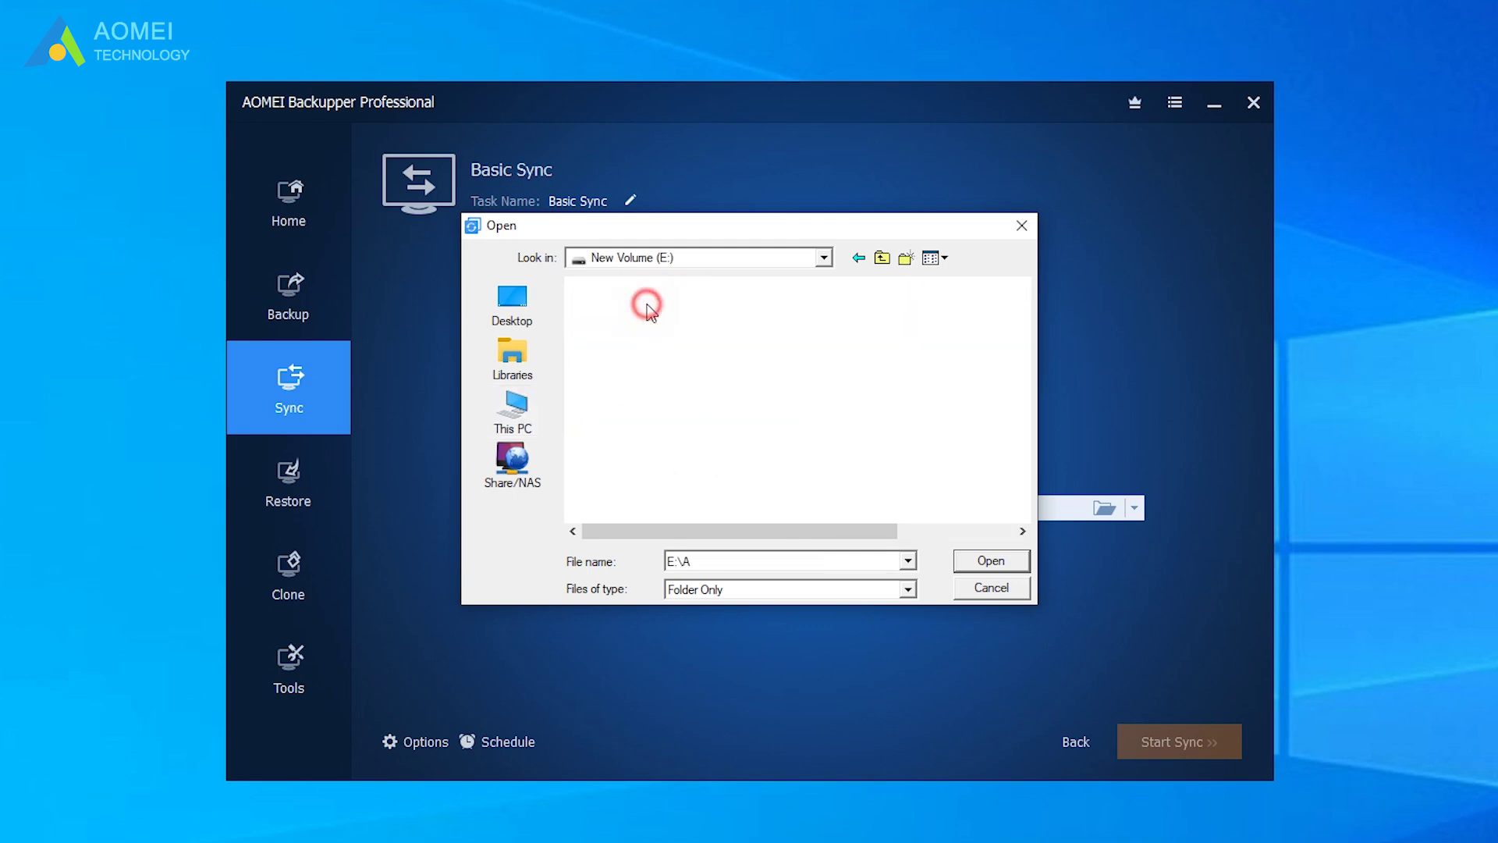
click(994, 560)
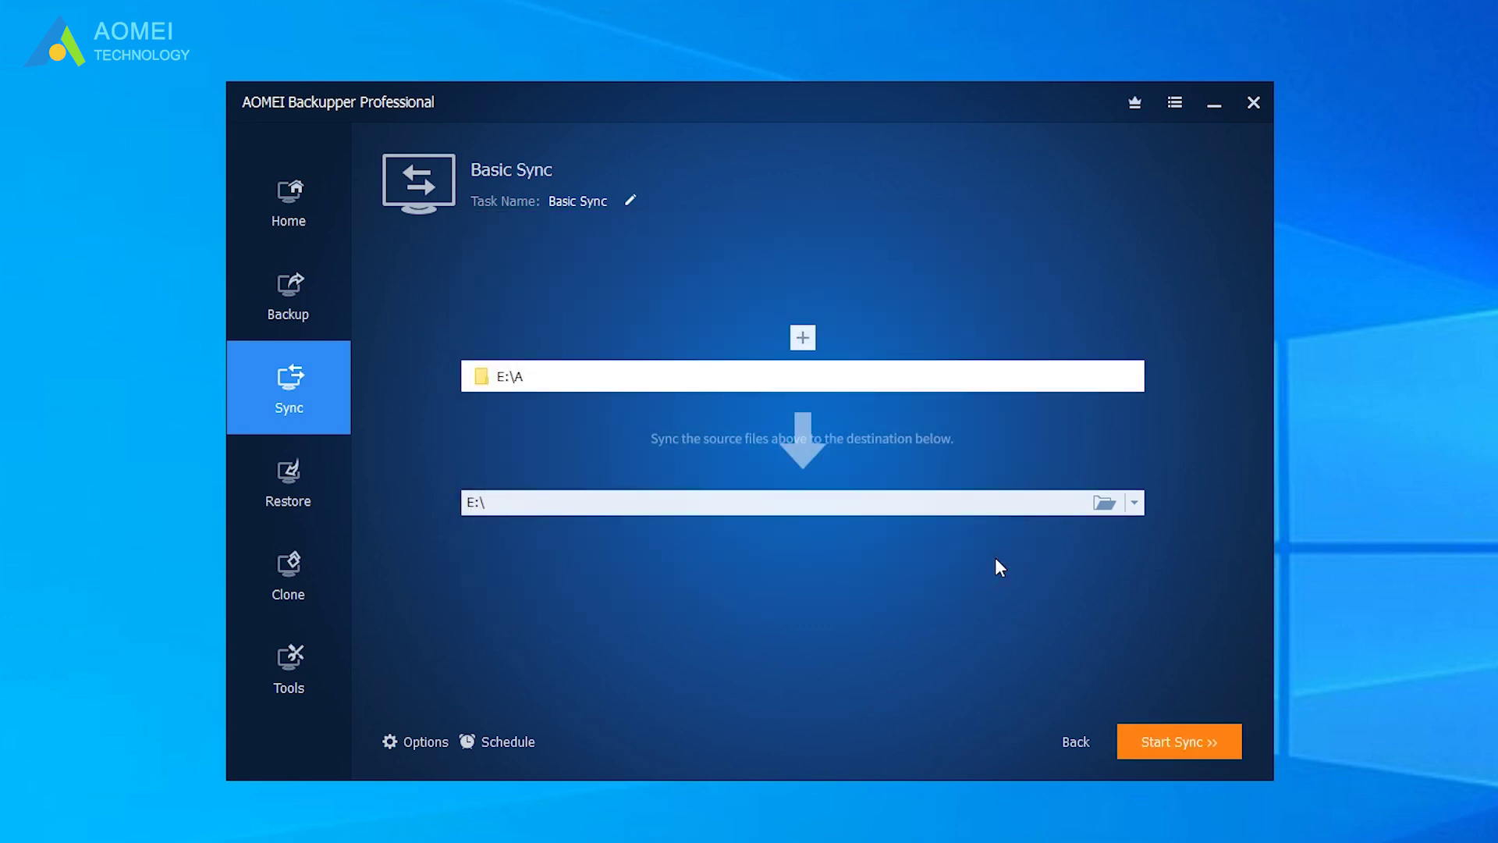
- Set drive New Volume (K:) as the sync destination
click(1094, 504)
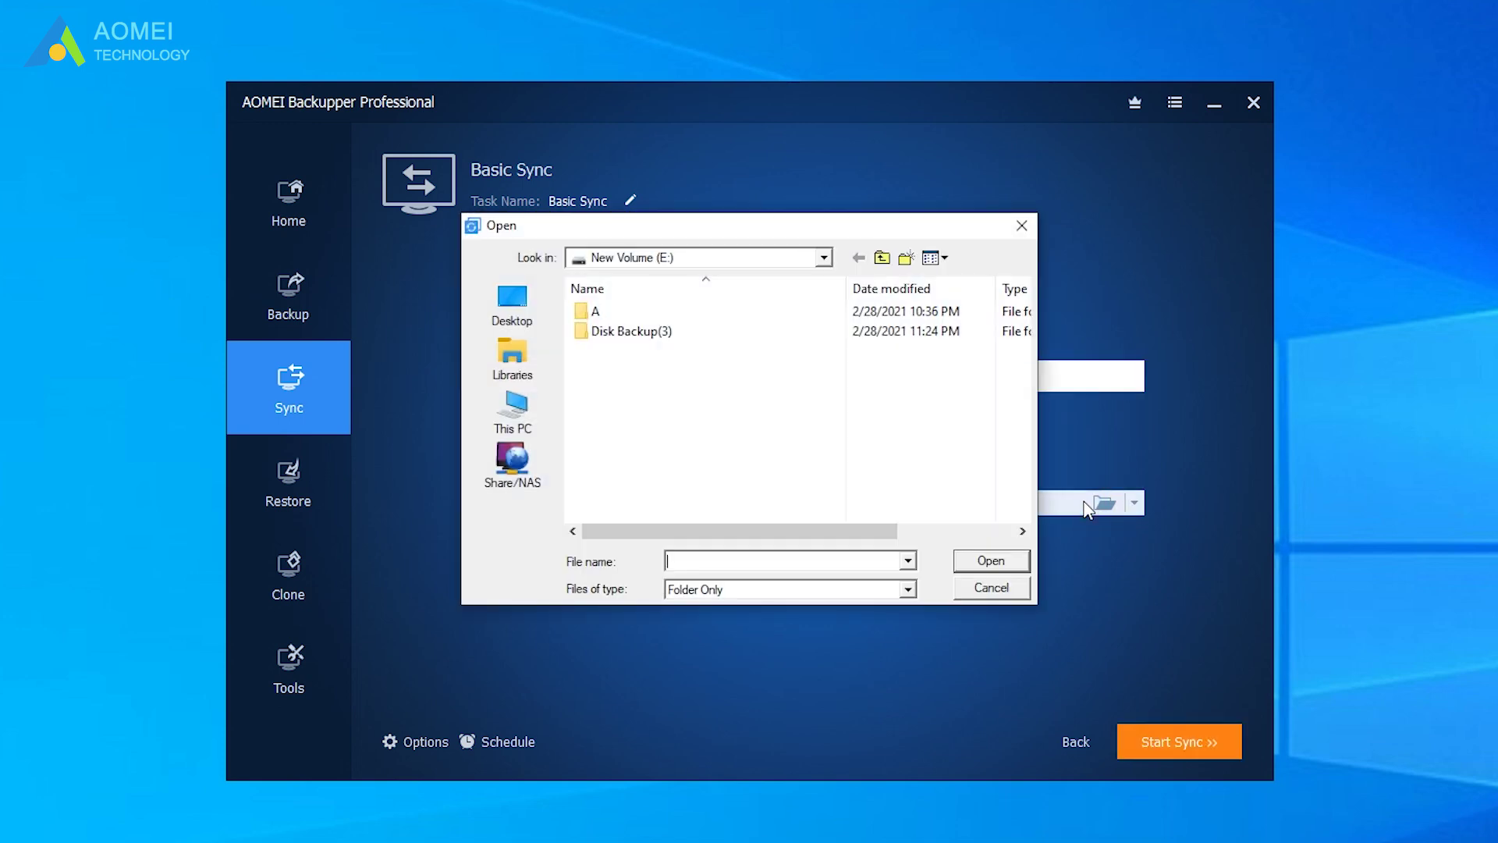
click(531, 413)
scroll(683, 449, down, 2)
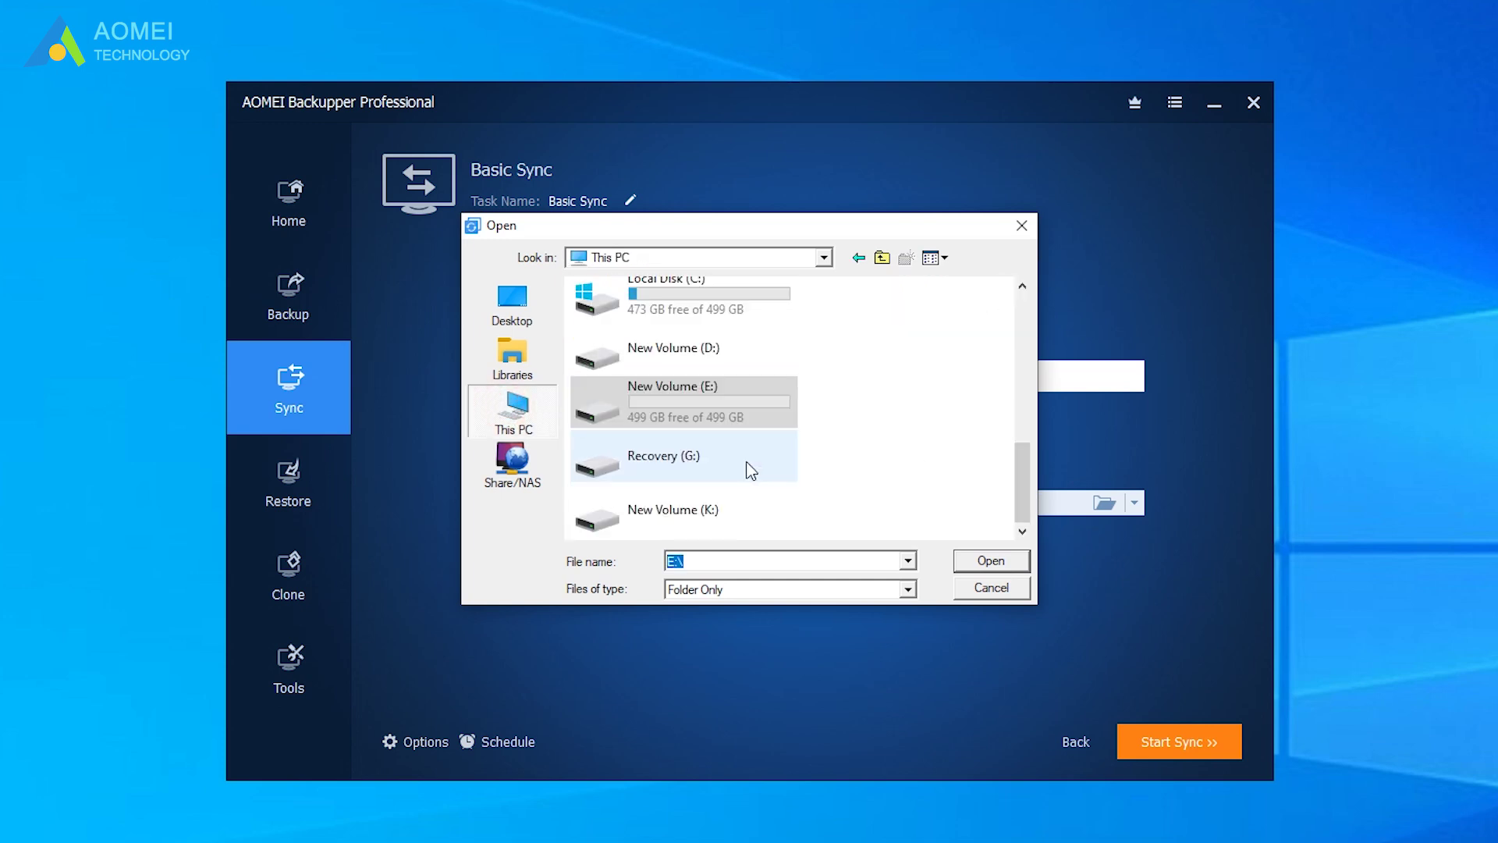
double_click(723, 509)
click(995, 564)
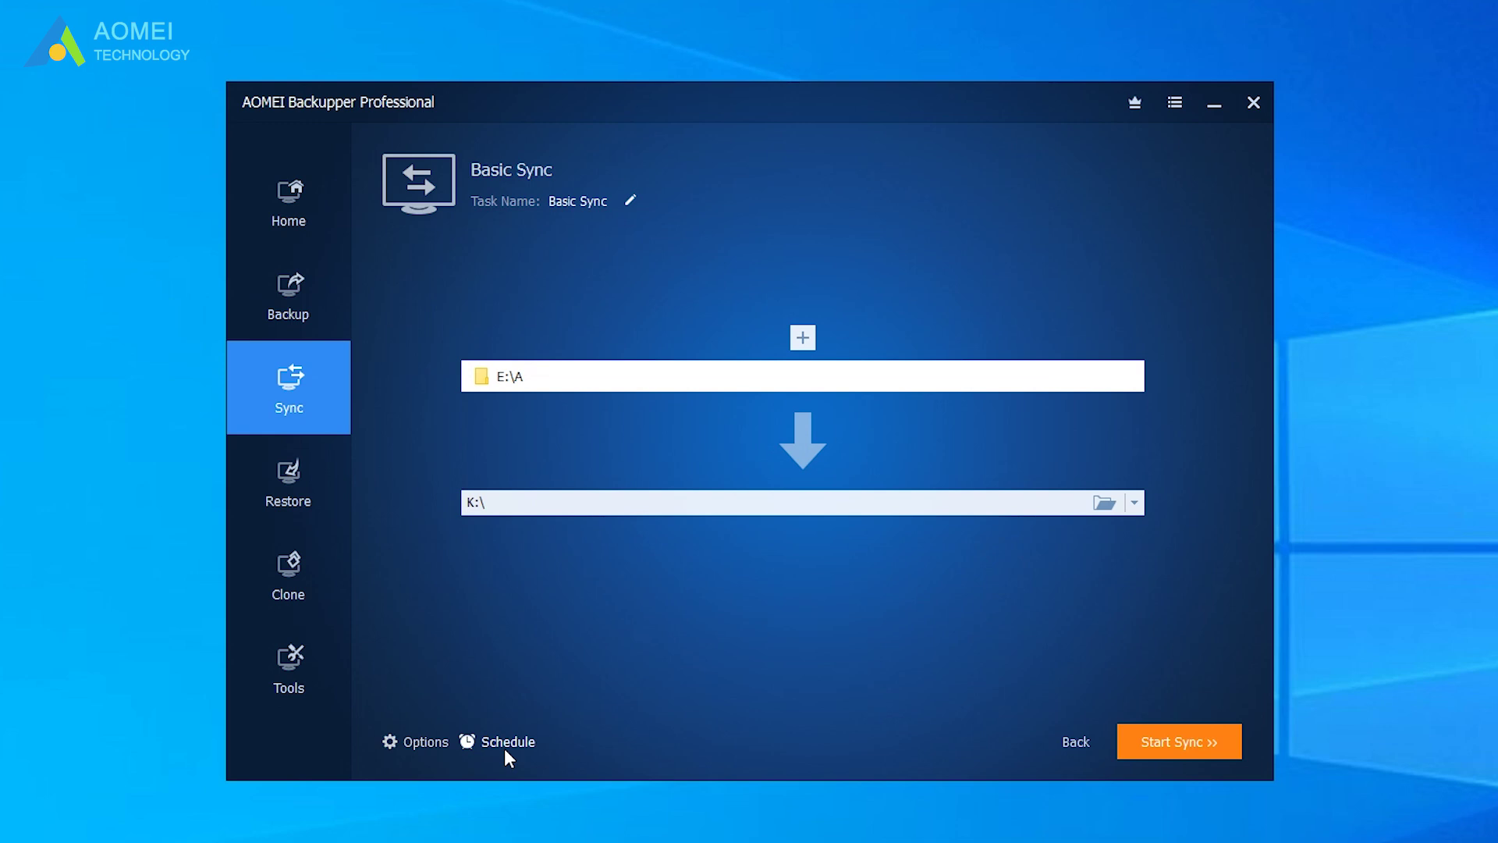
click(420, 741)
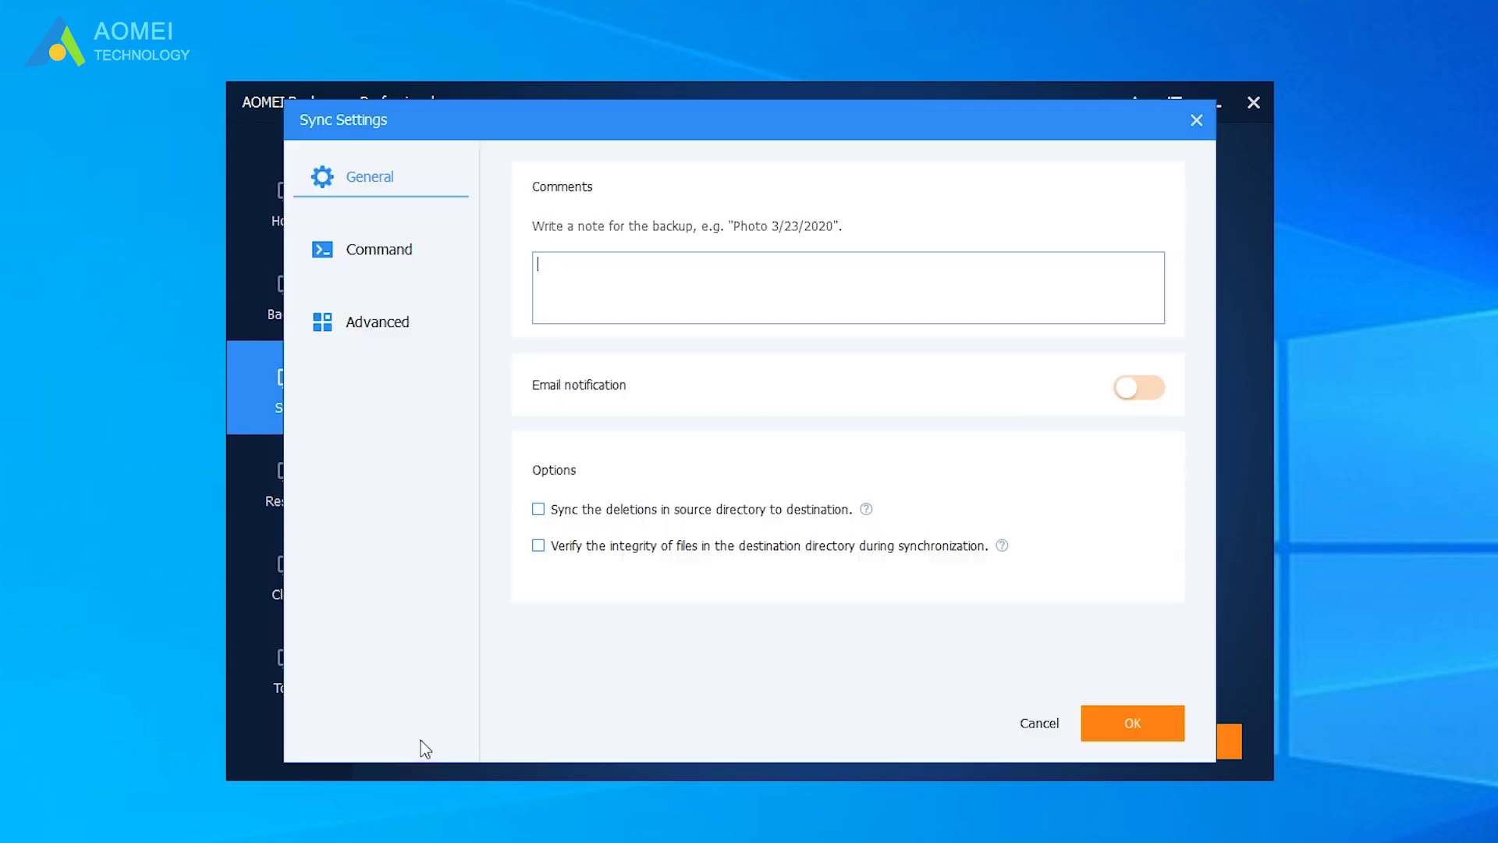
- Tick 'Sync the deletions in source directory to destination', leaving email notification off
click(595, 283)
click(1133, 397)
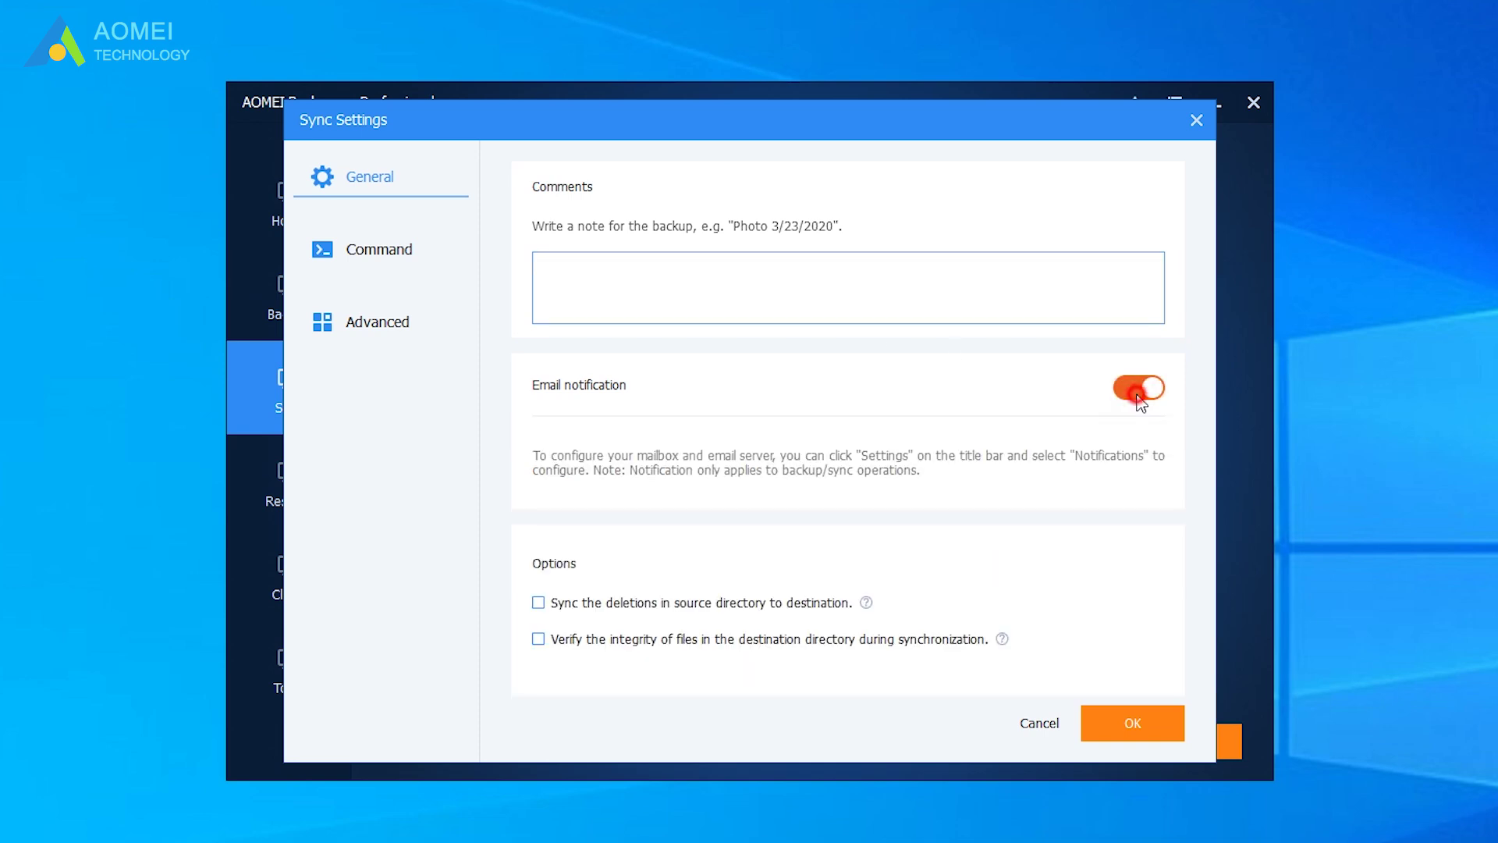
click(1139, 398)
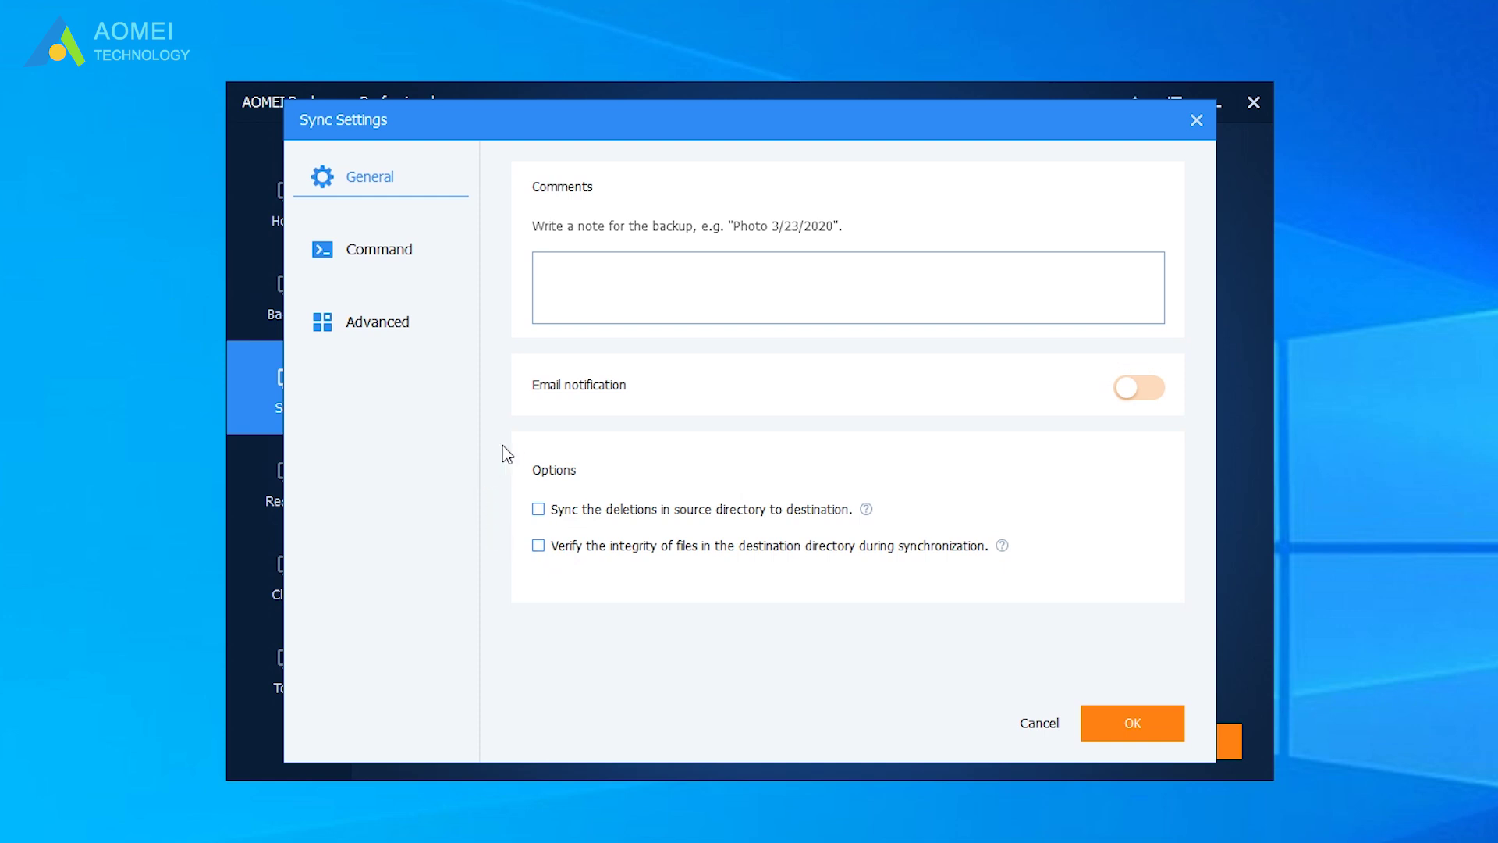
click(538, 510)
mouse_move(866, 516)
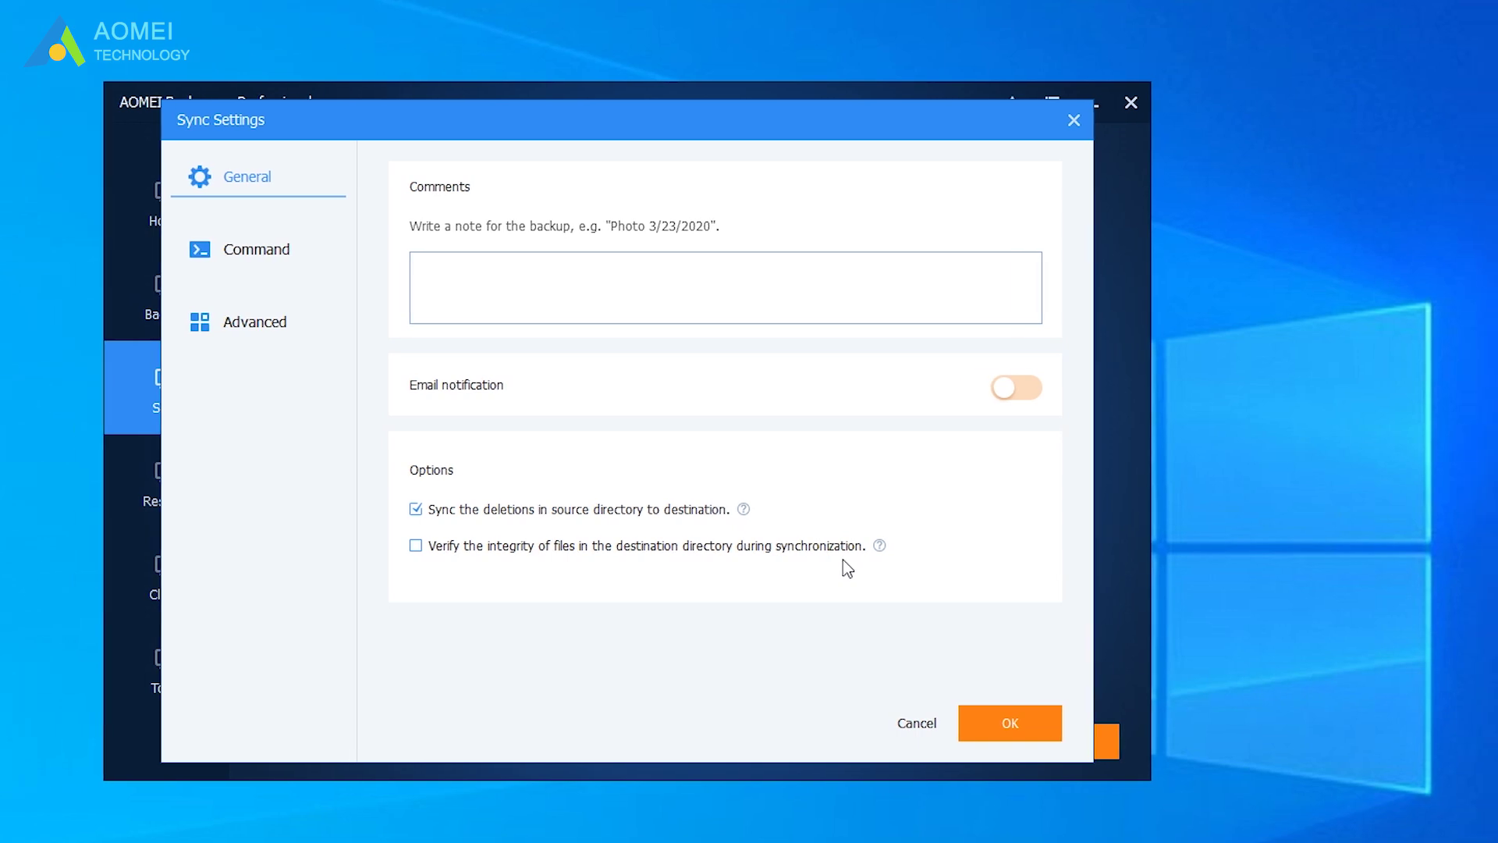
mouse_move(700, 546)
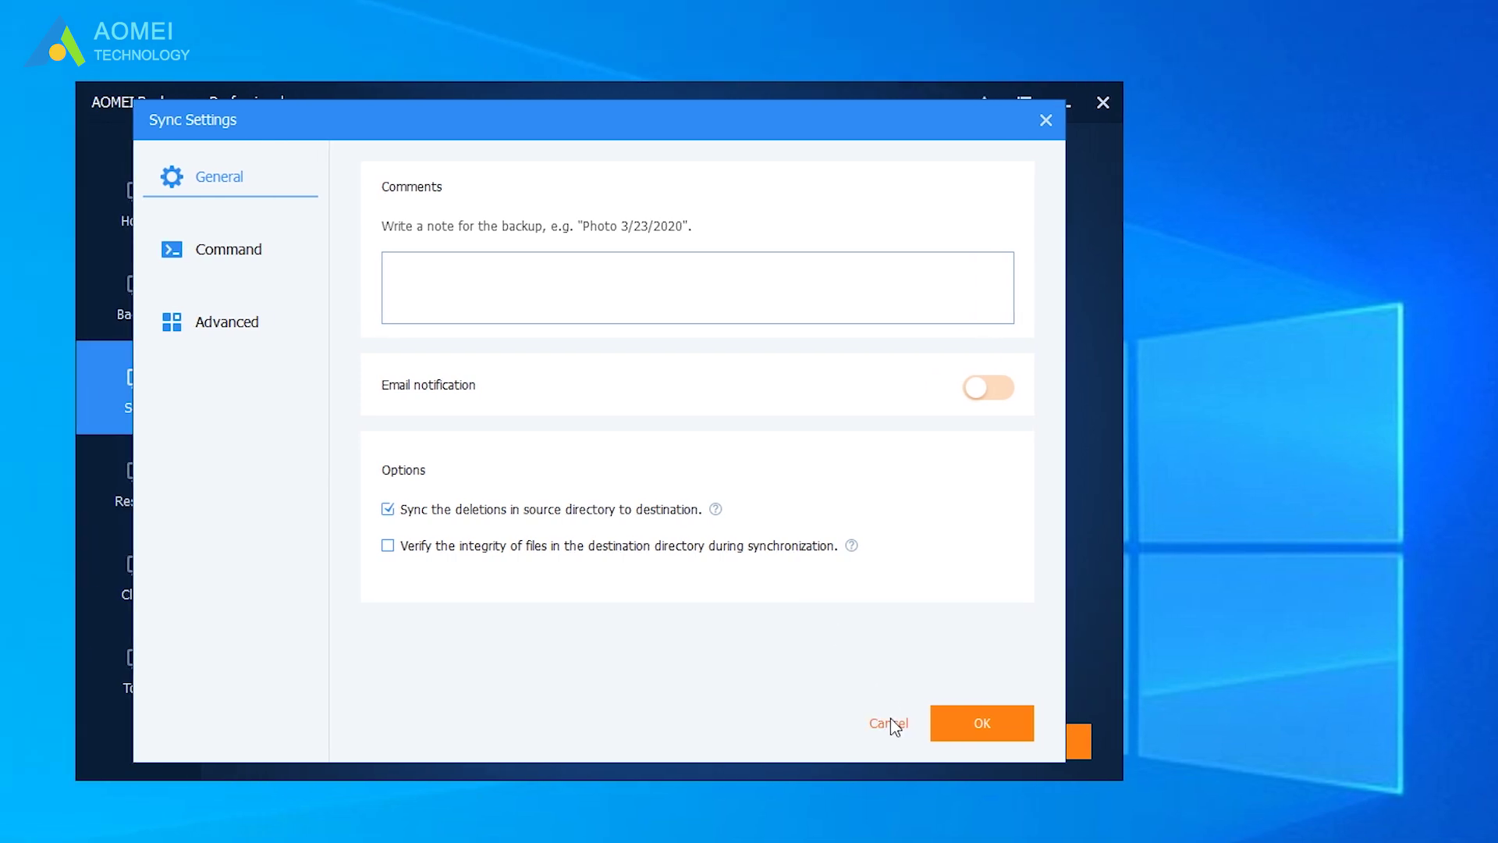
click(737, 723)
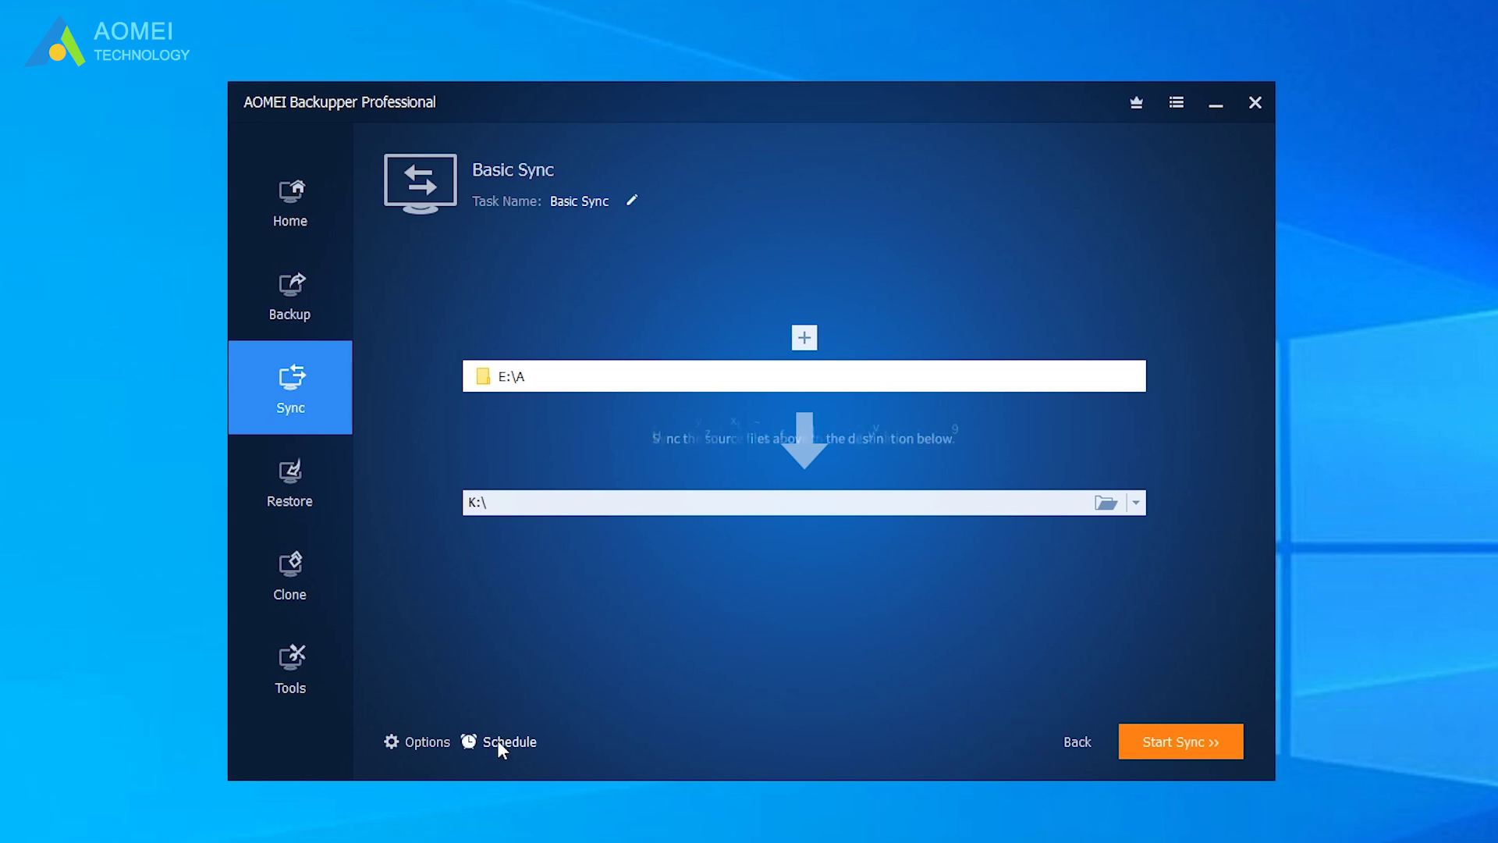
- Discard the Daily schedule and run the E:\A to K:\ sync once to completion
click(498, 740)
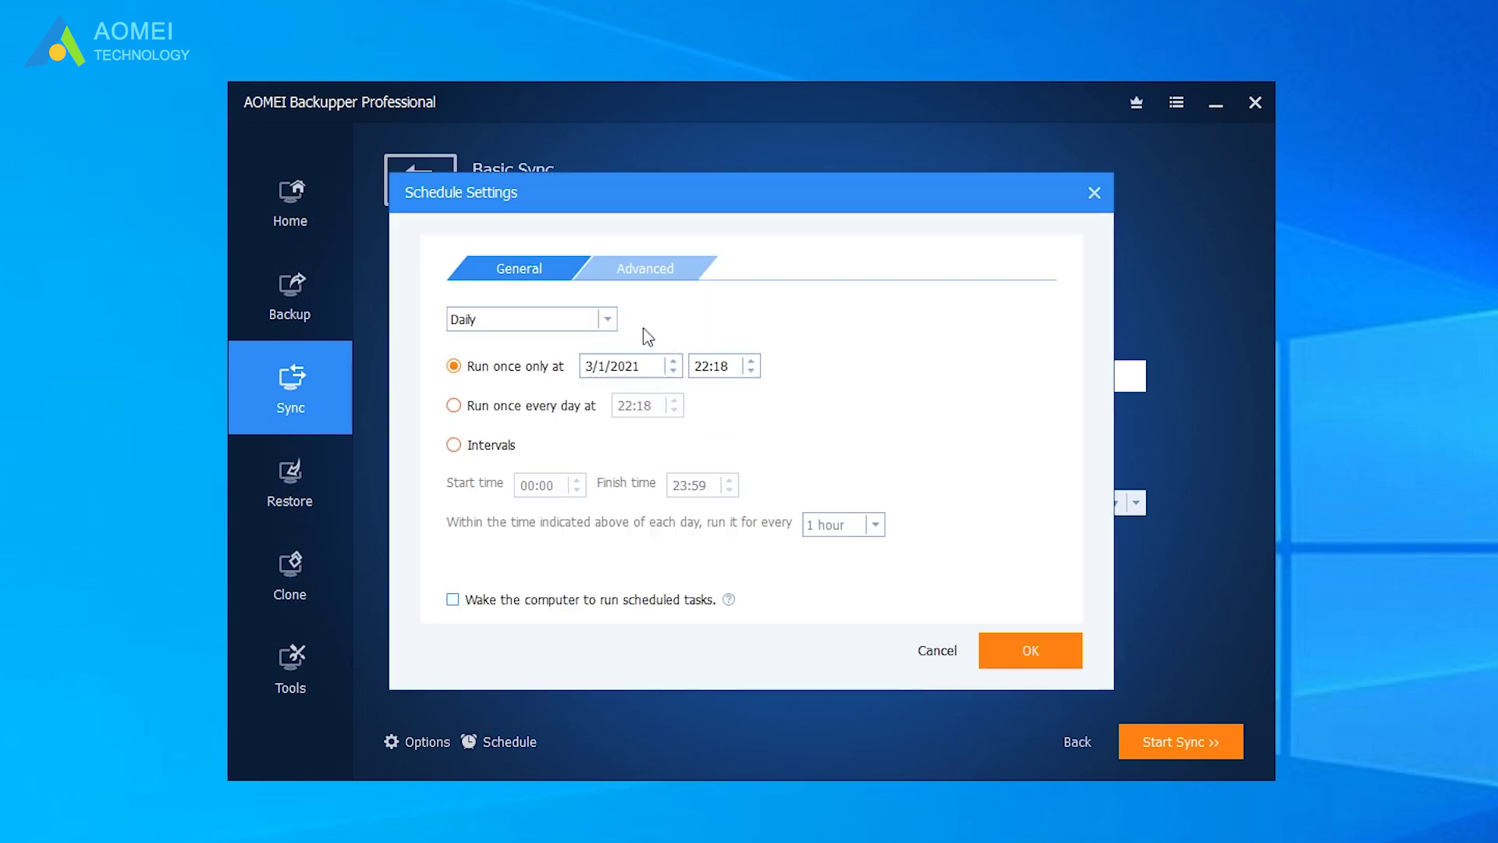
click(605, 321)
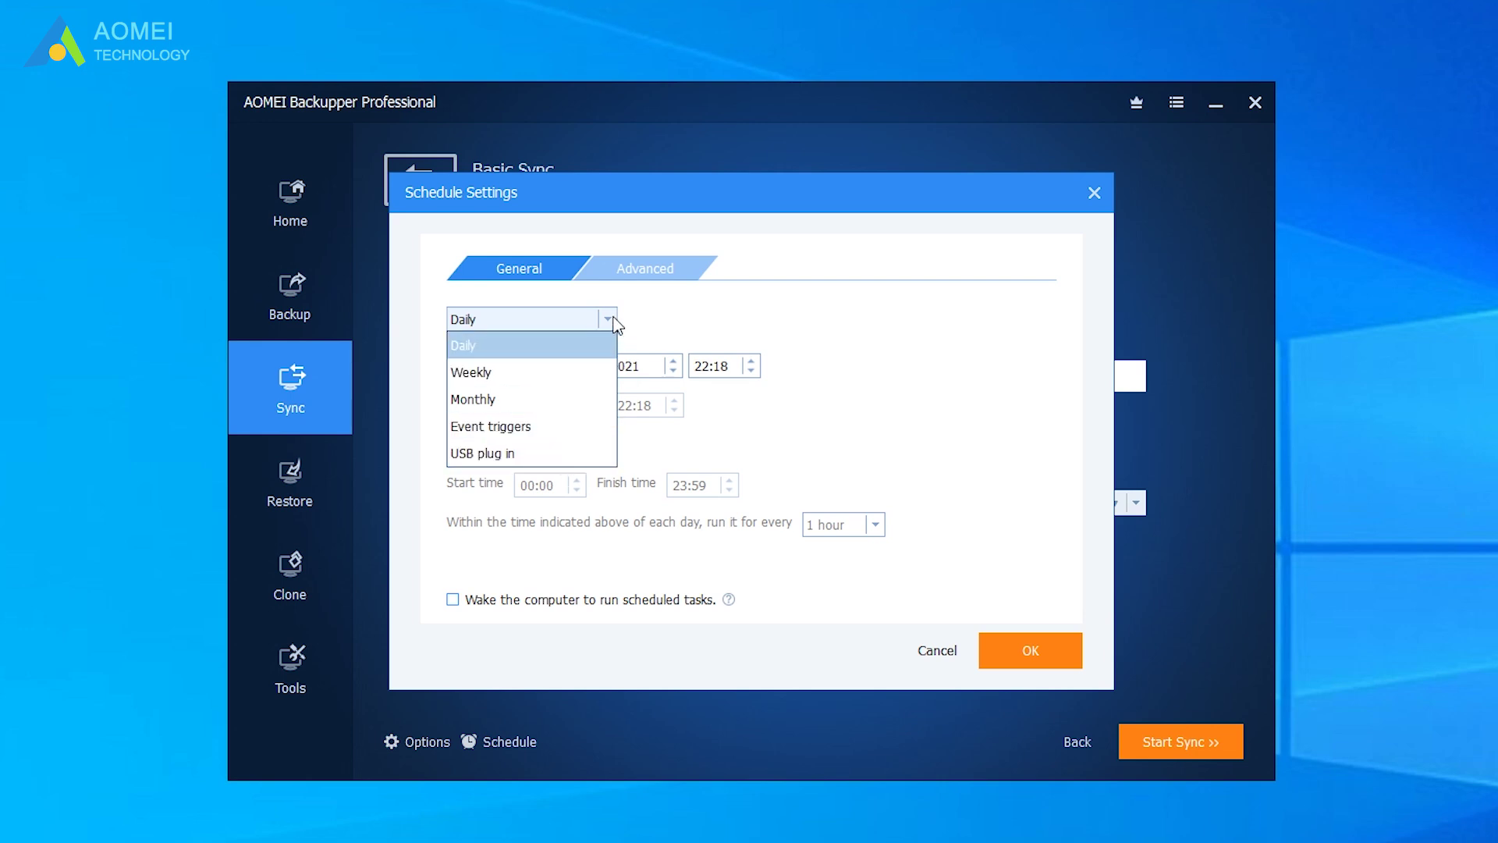
click(612, 344)
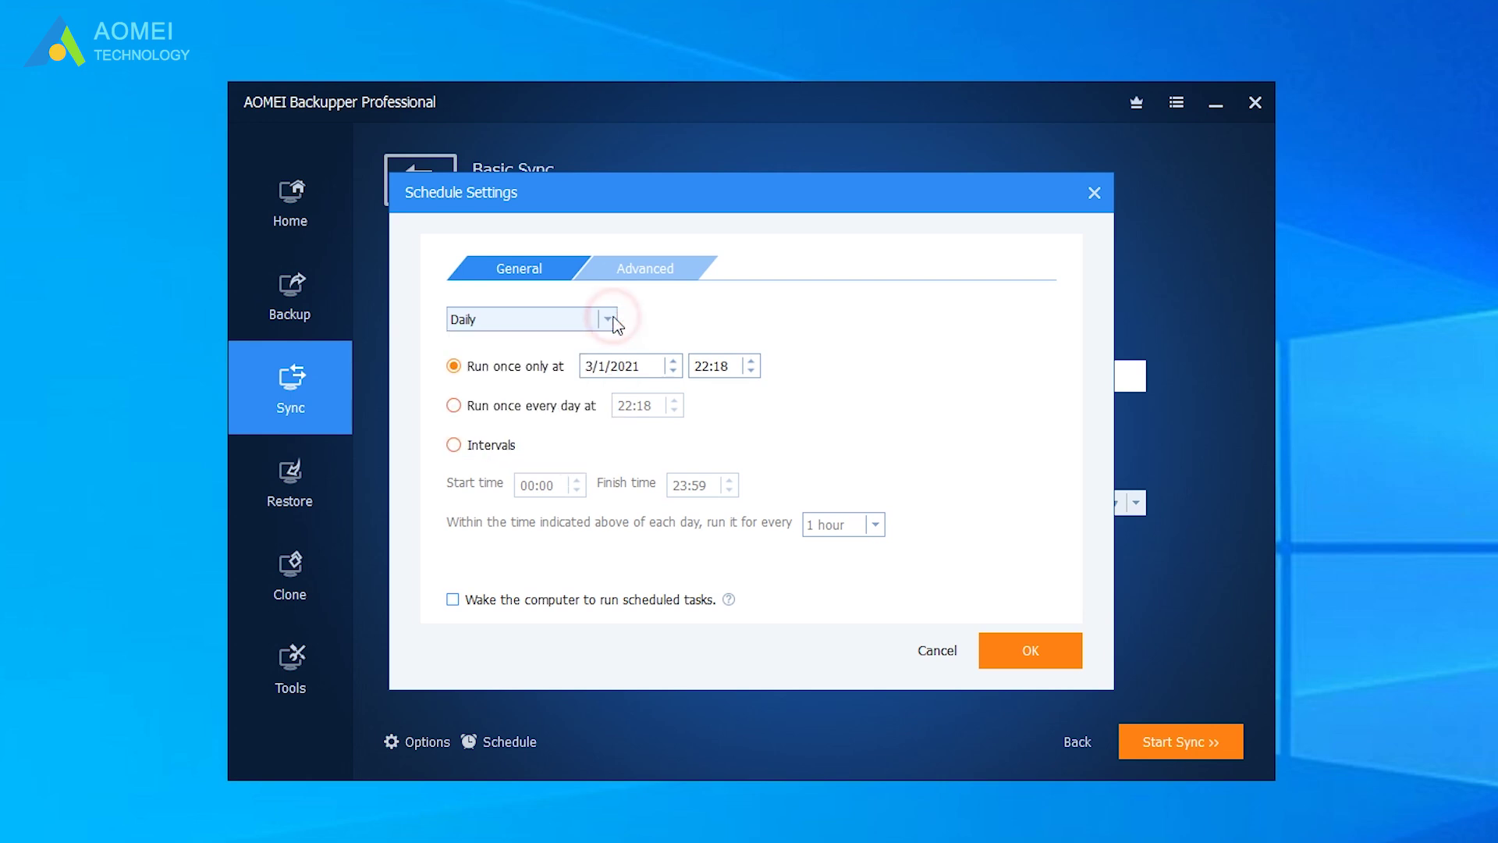
click(923, 654)
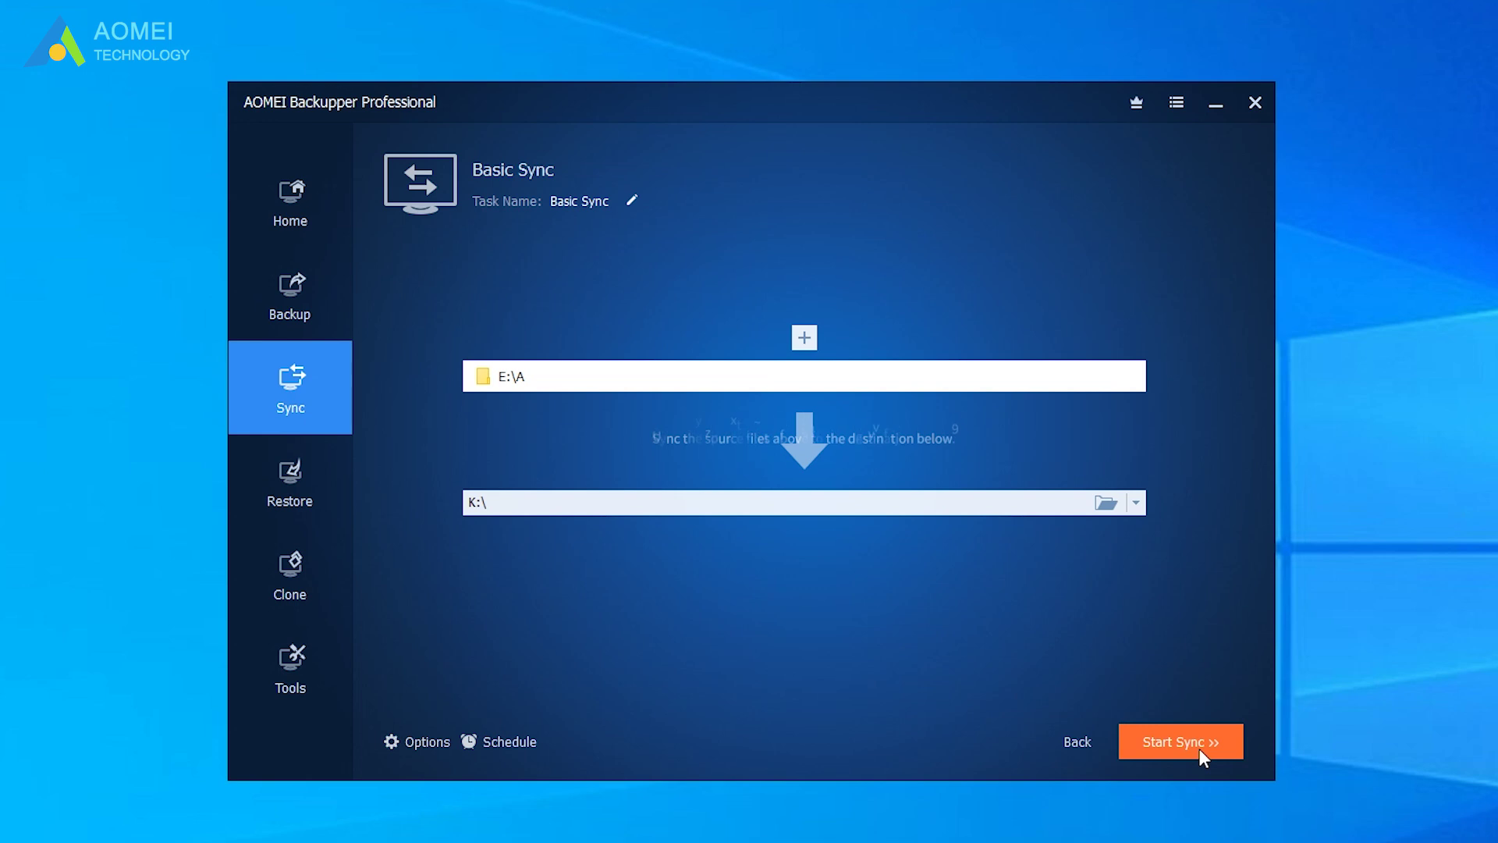
click(1200, 747)
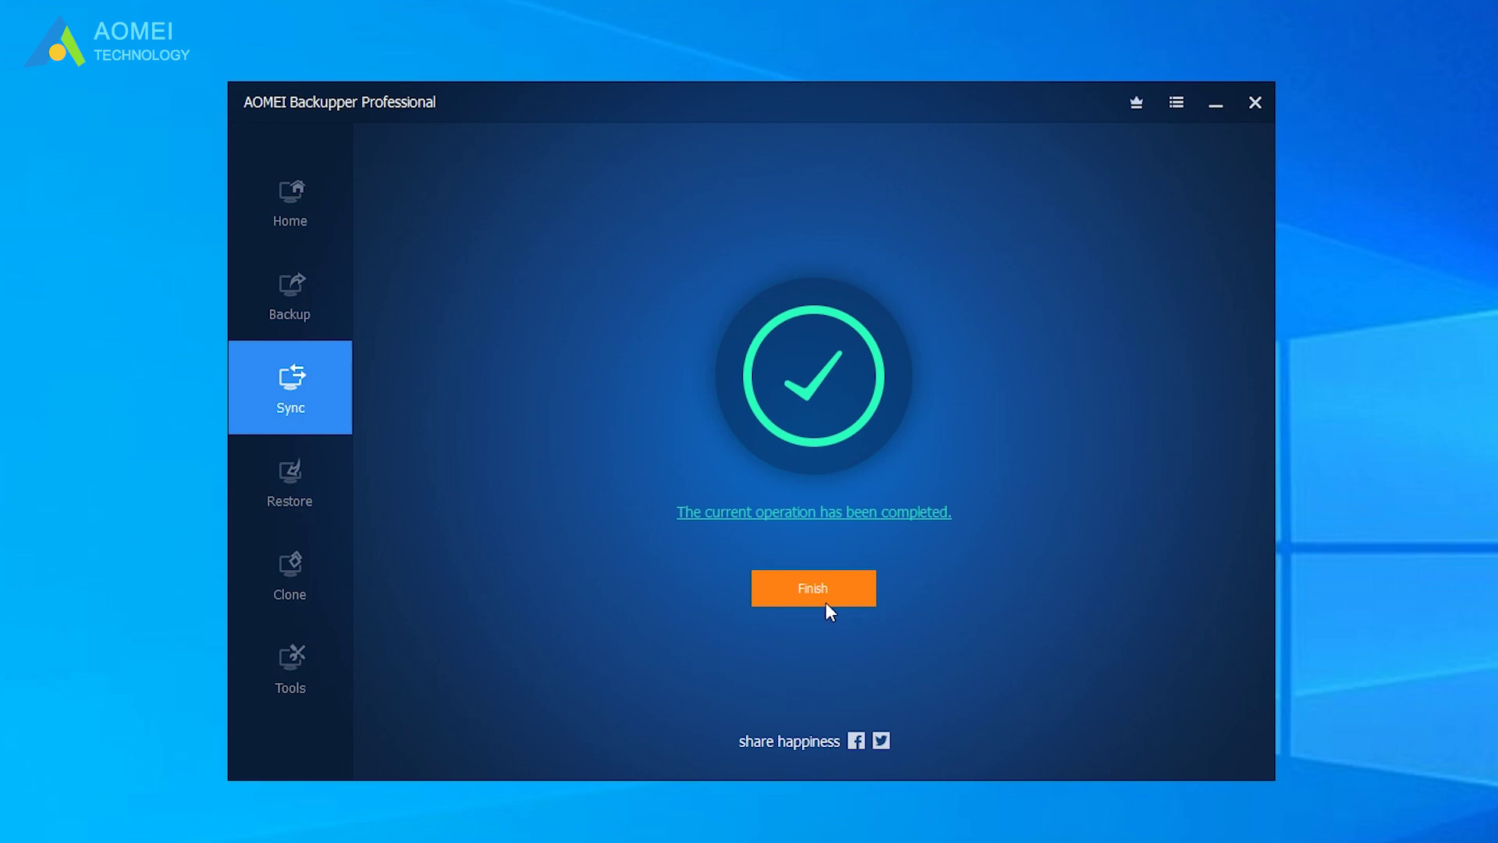
click(826, 603)
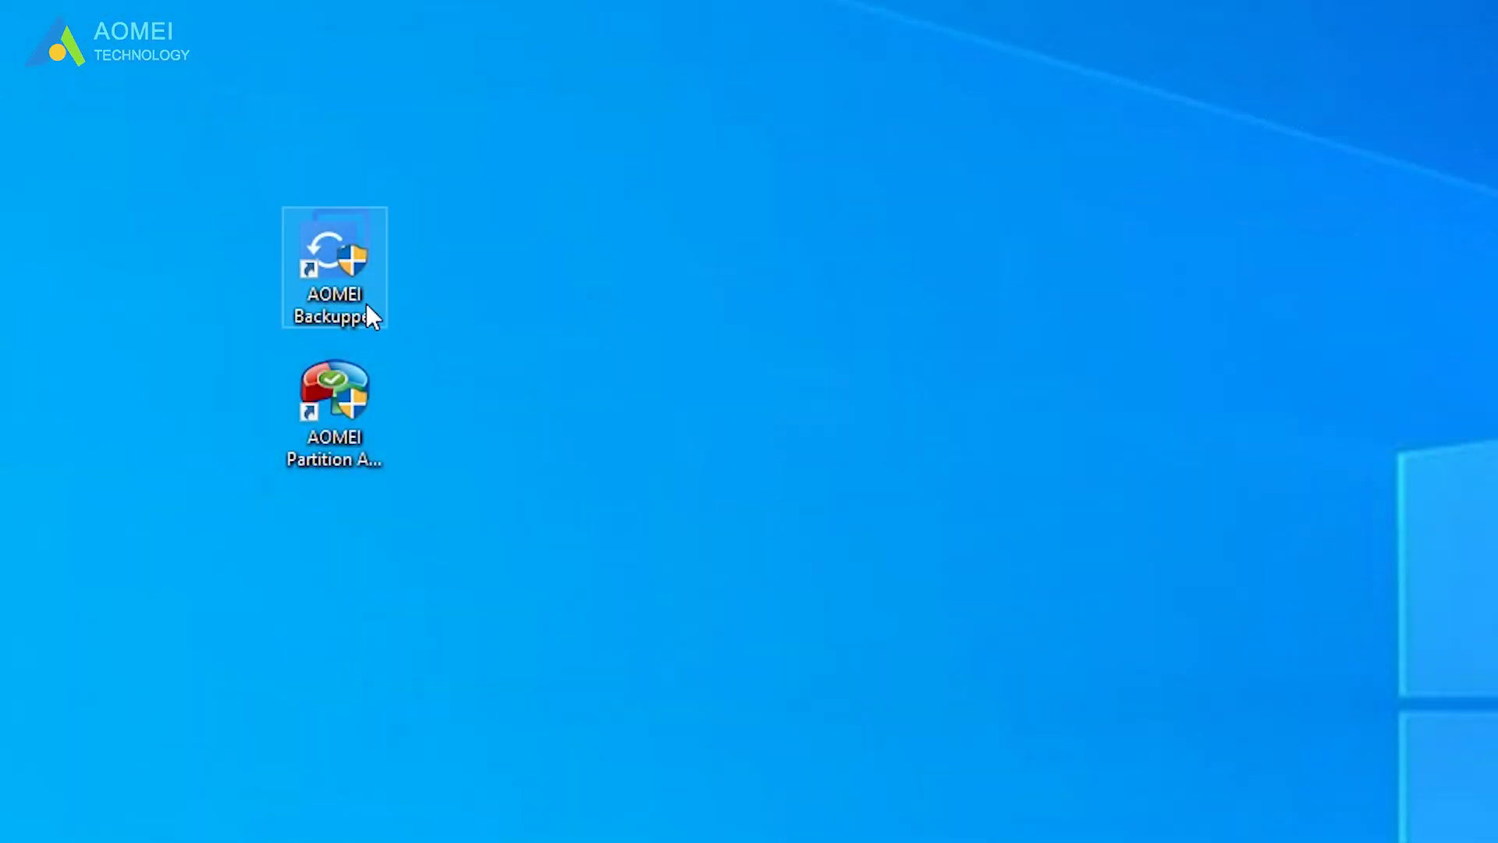
- Launch Backupper and start a Disk Clone with Disk1 as the source
double_click(366, 303)
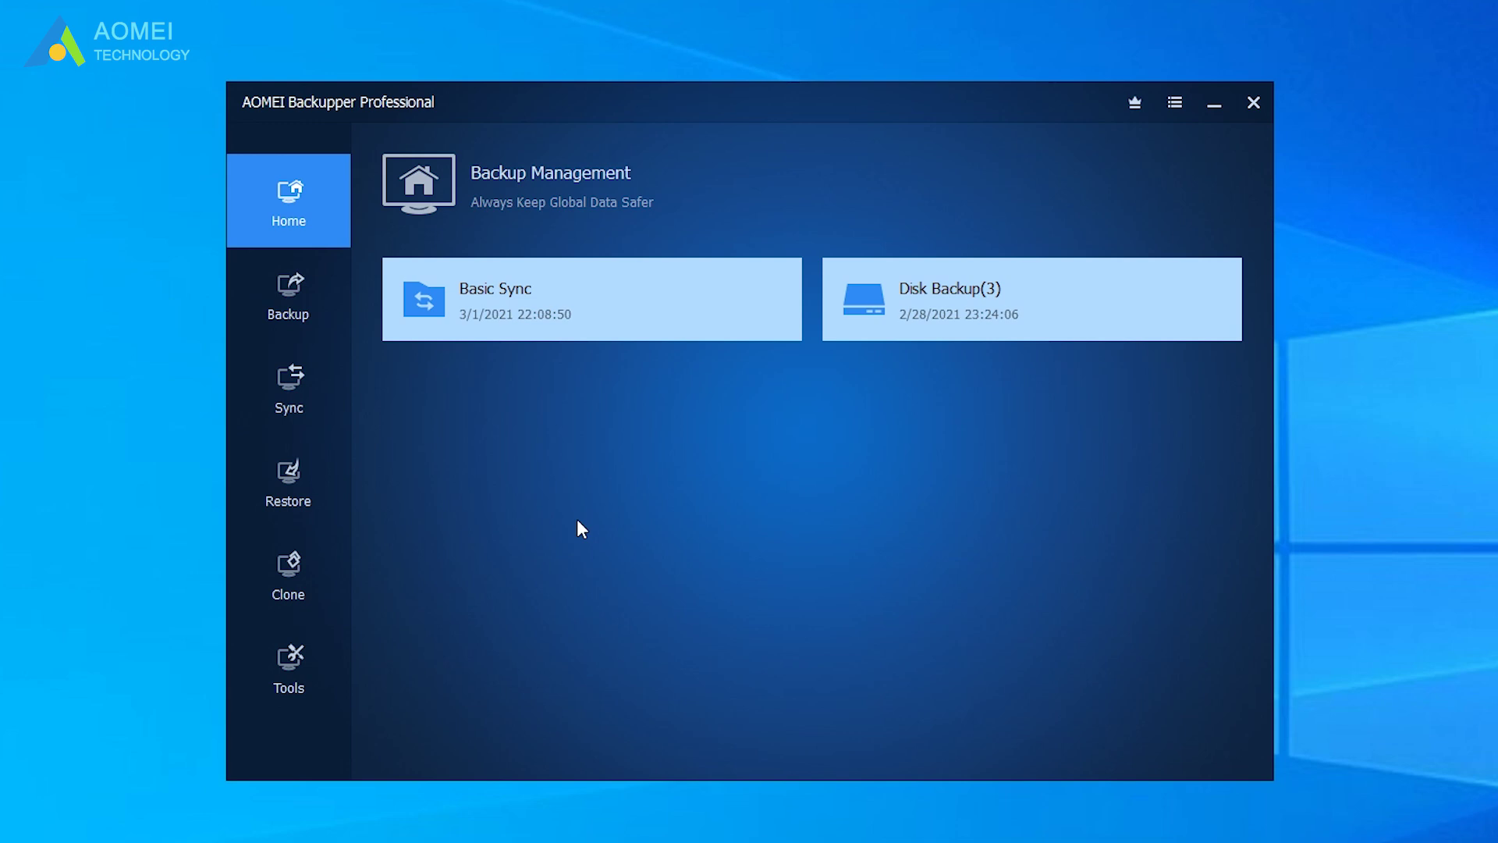
click(315, 577)
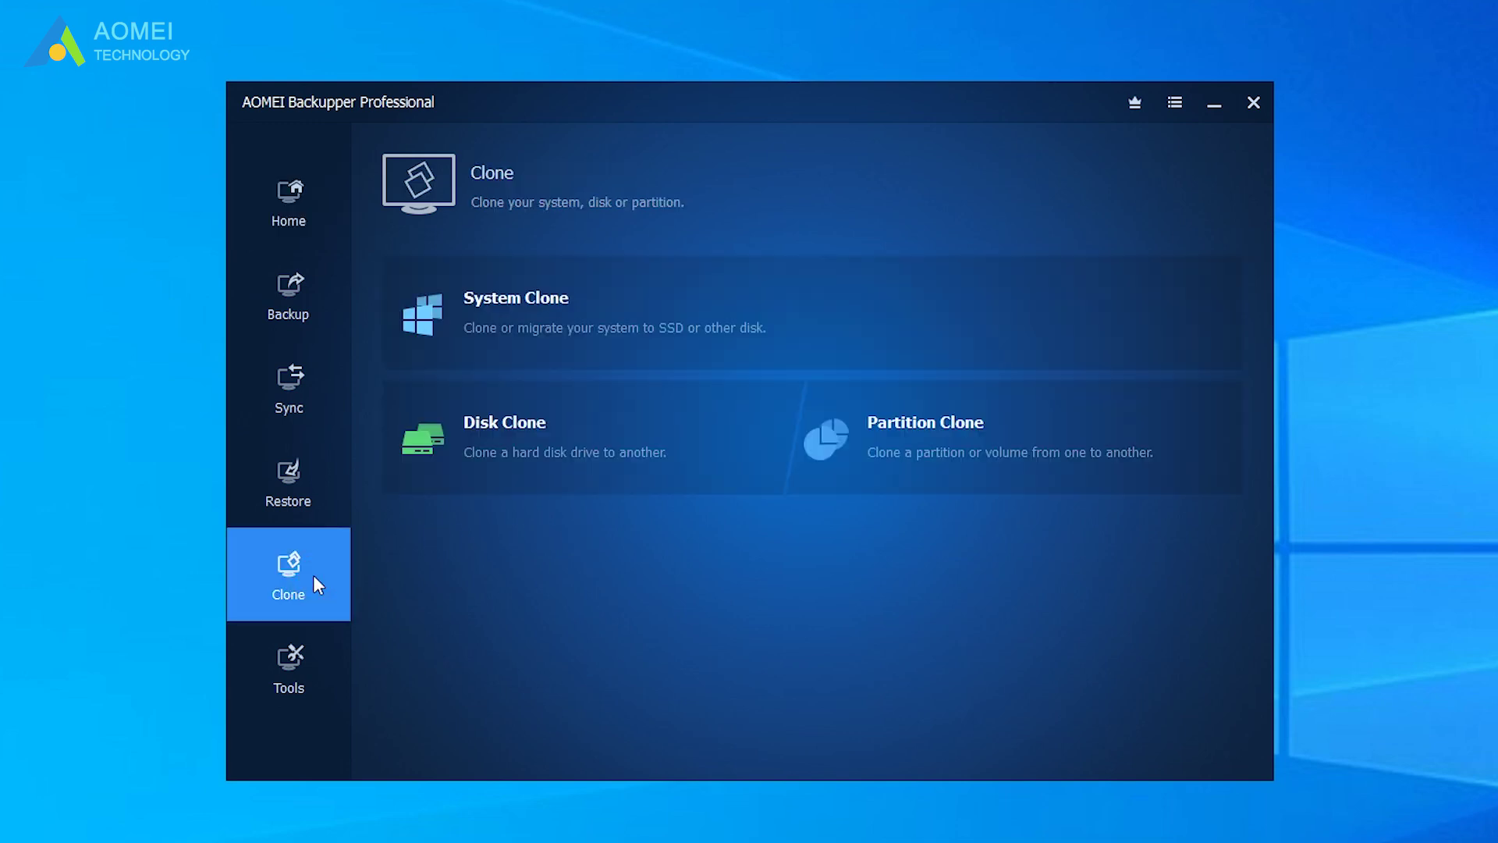
click(442, 451)
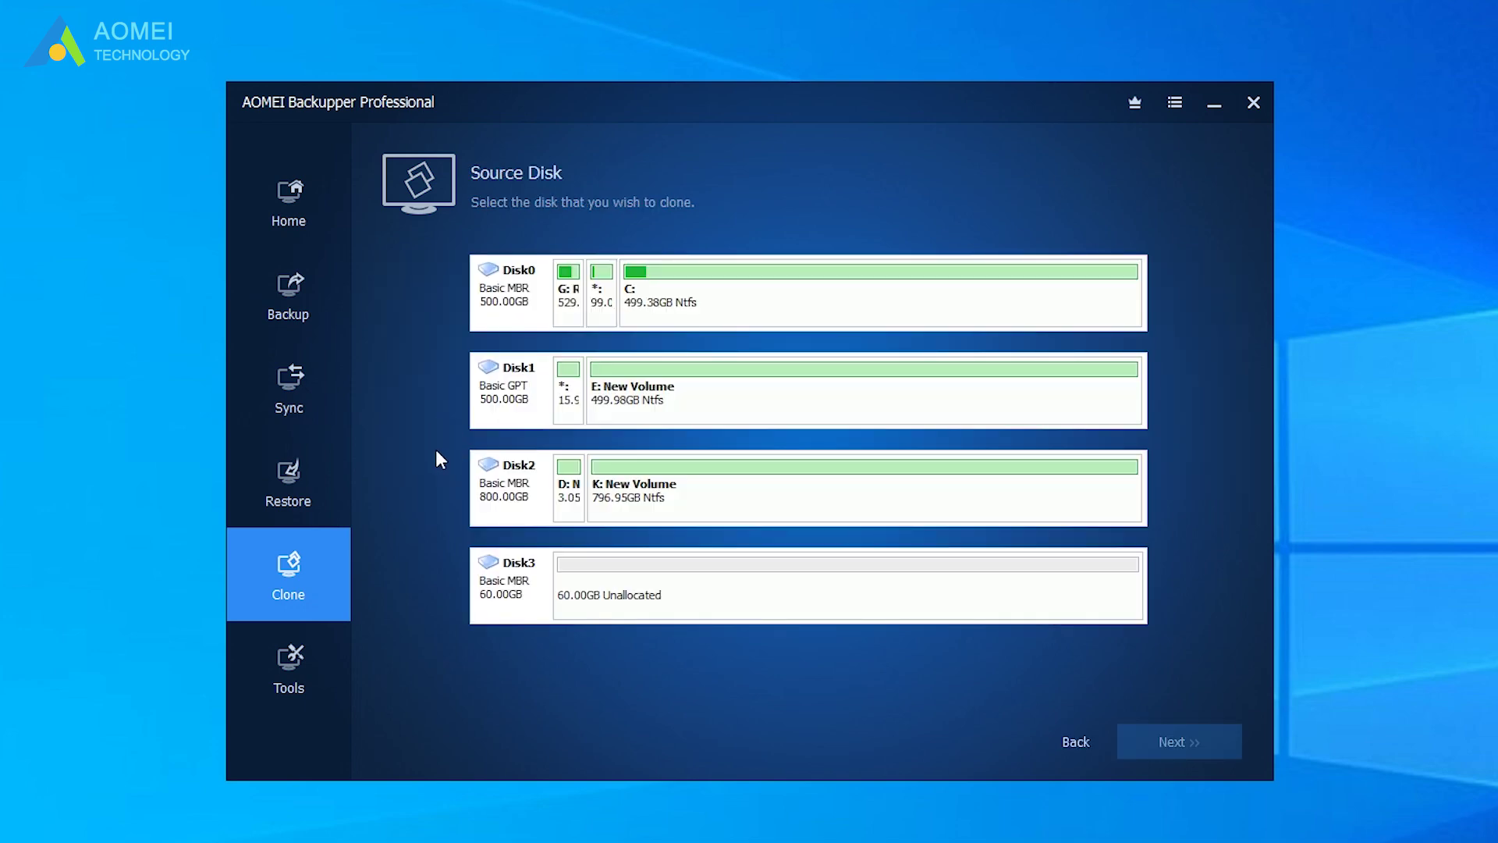
click(506, 390)
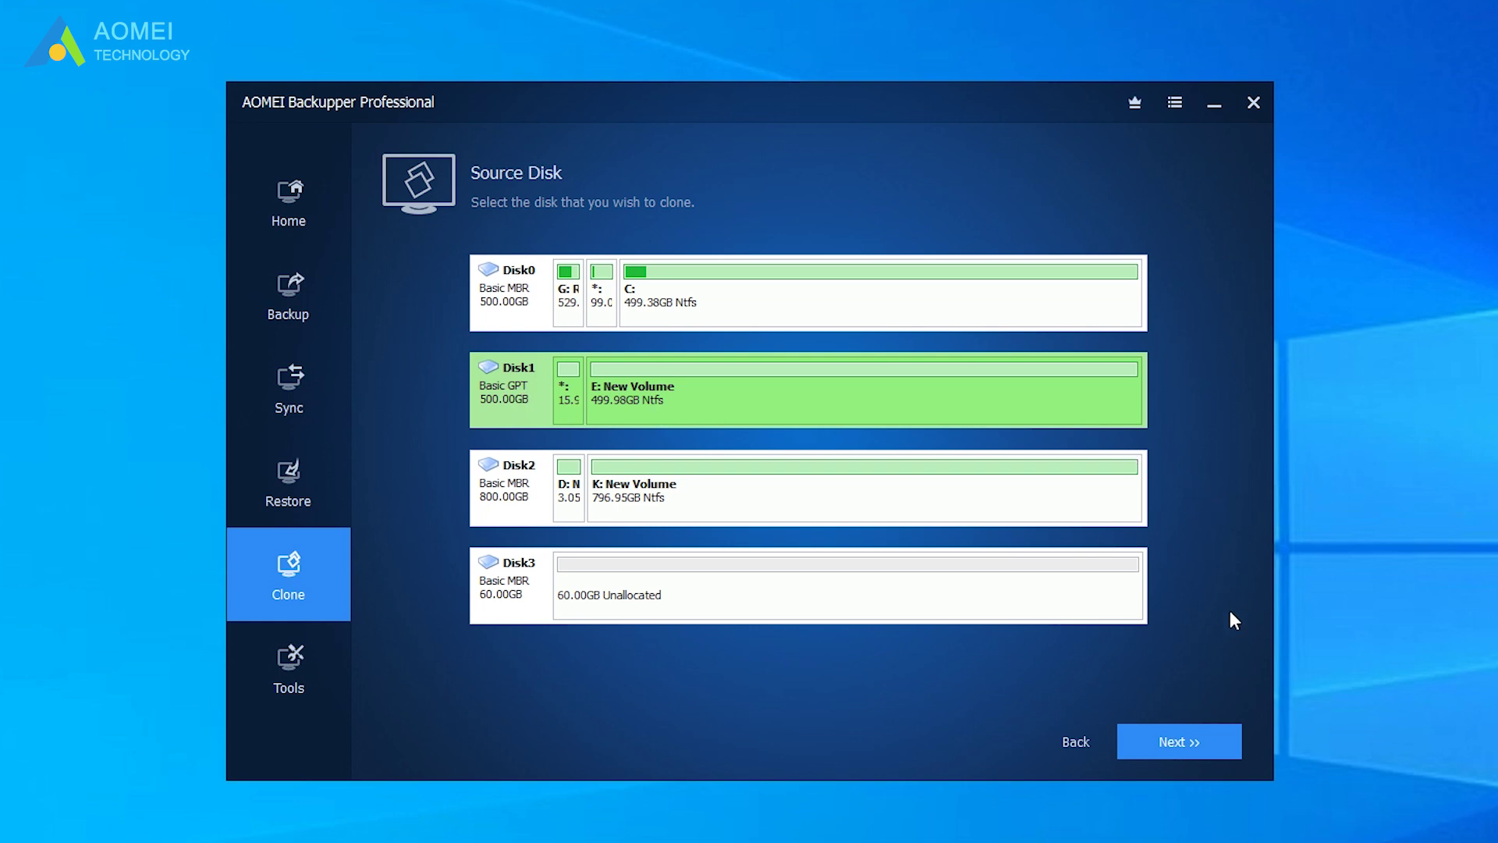
click(1214, 746)
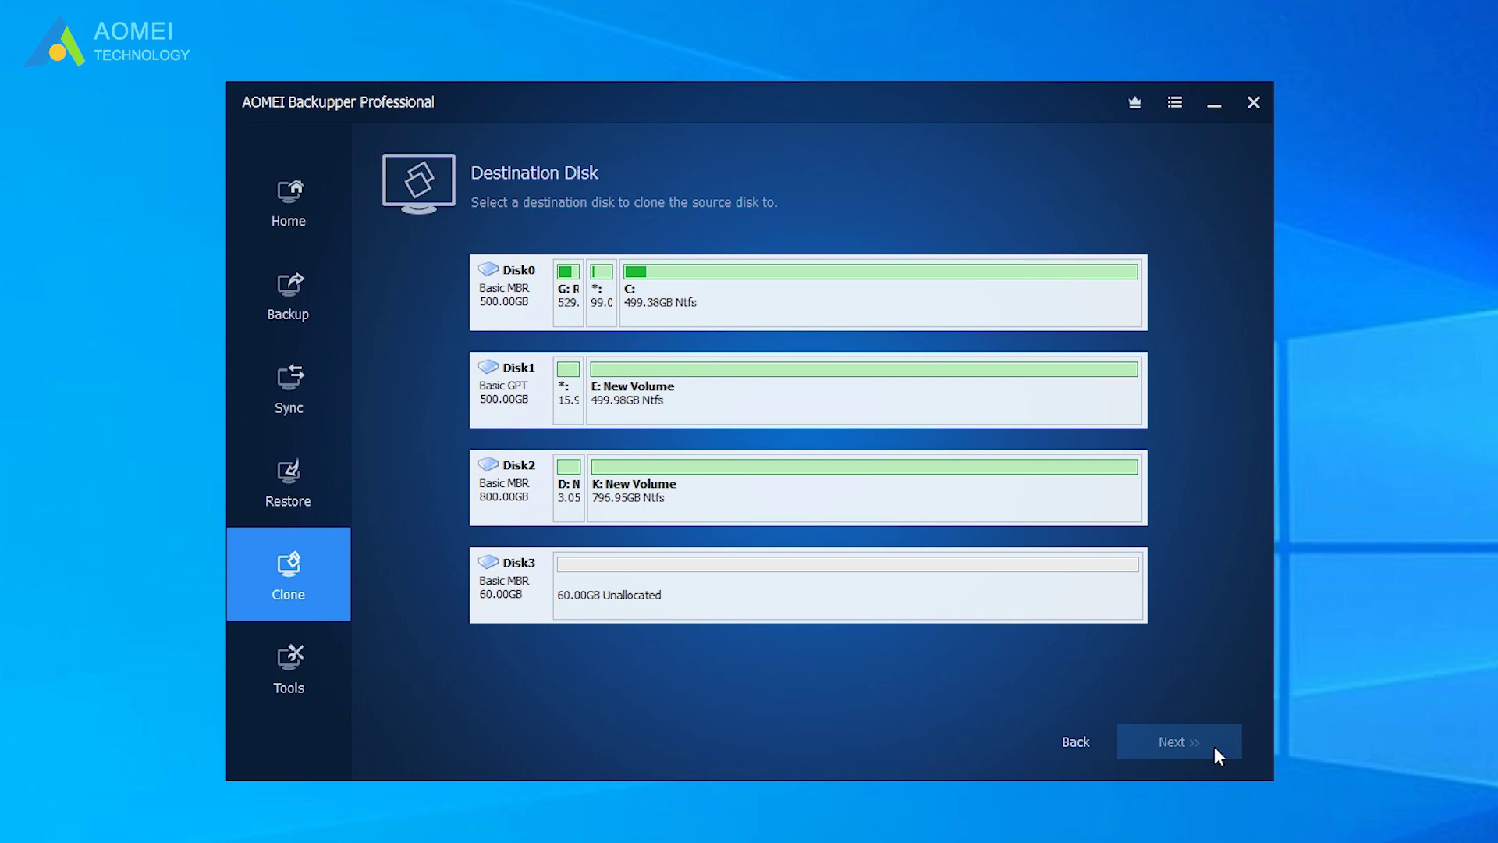
- Choose Disk2 as the destination and accept the partition overwrite warning
click(949, 487)
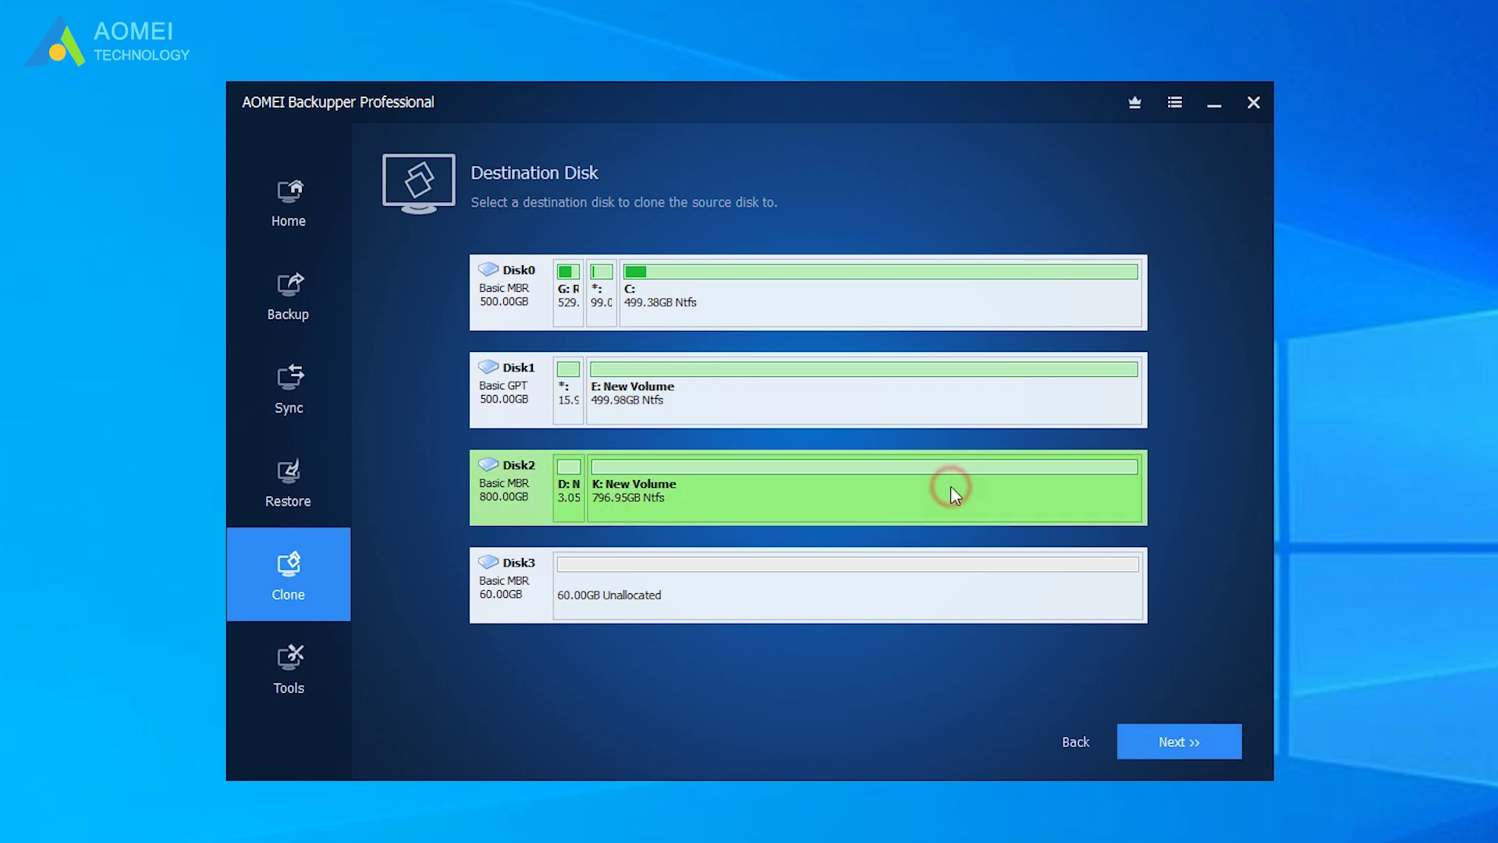
click(1210, 733)
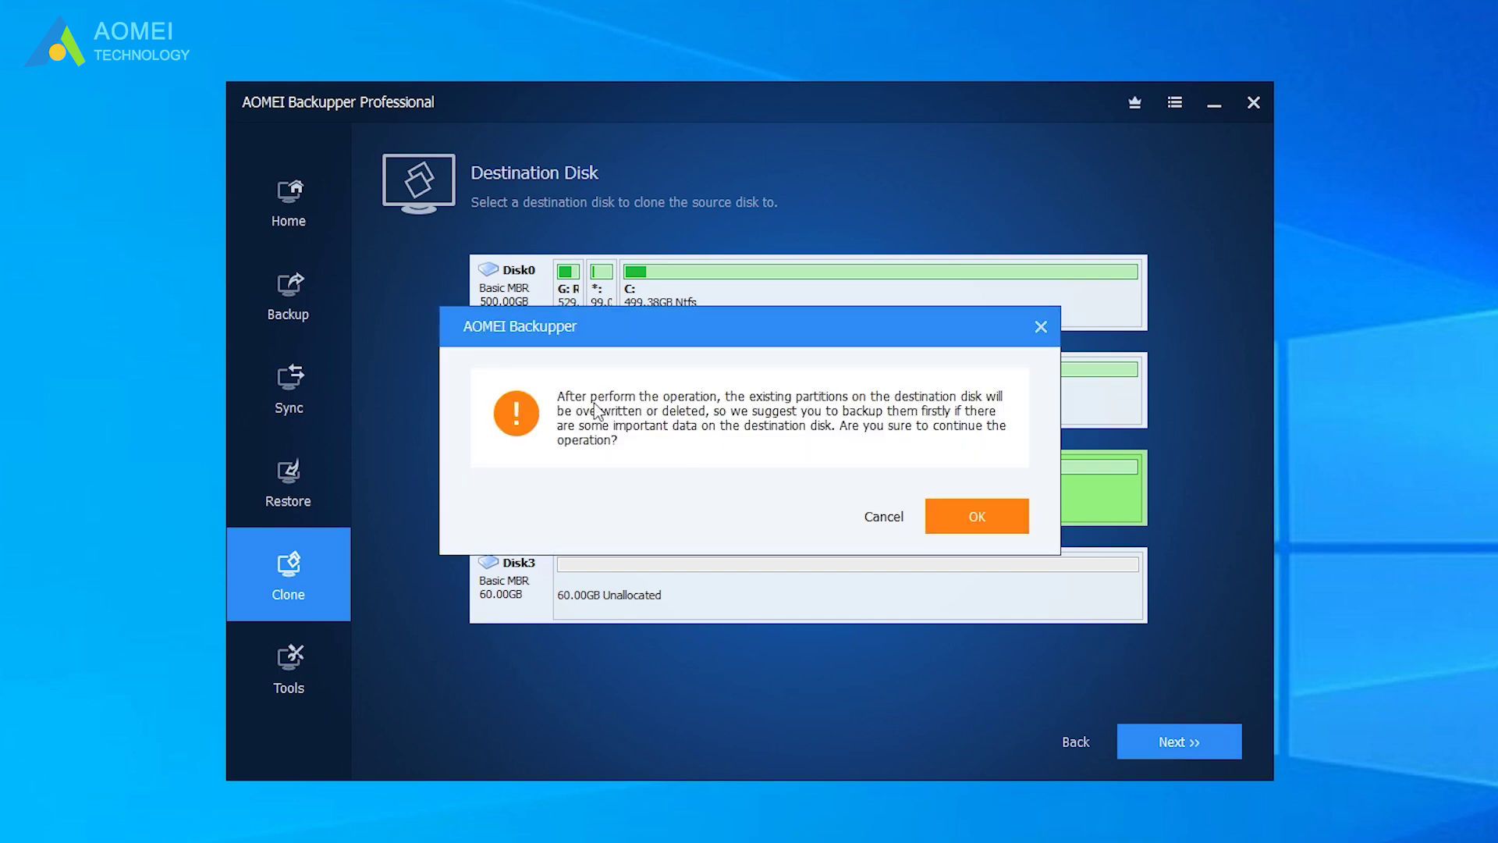
click(996, 521)
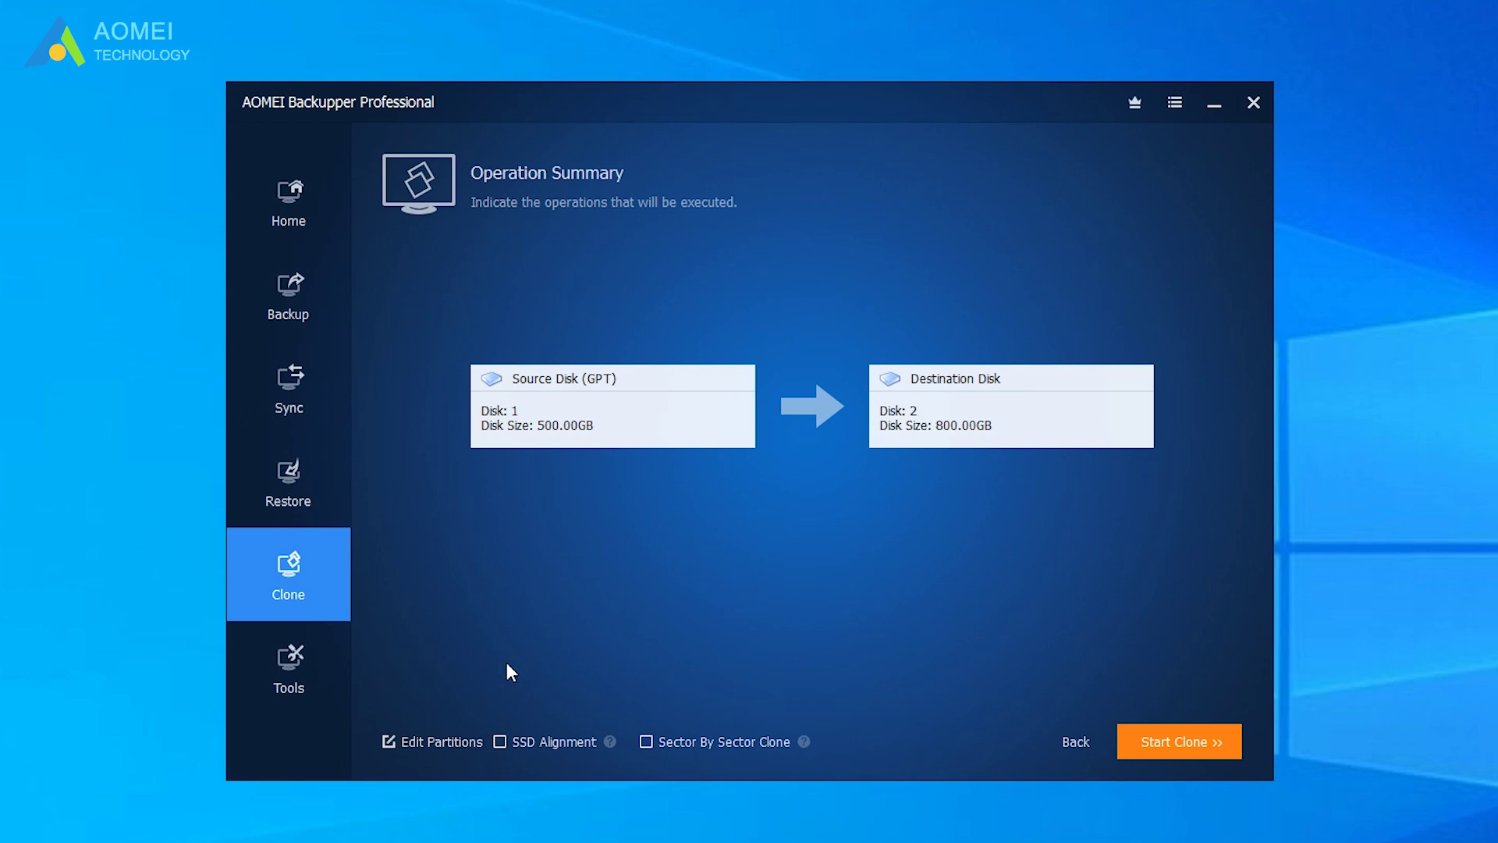
click(445, 742)
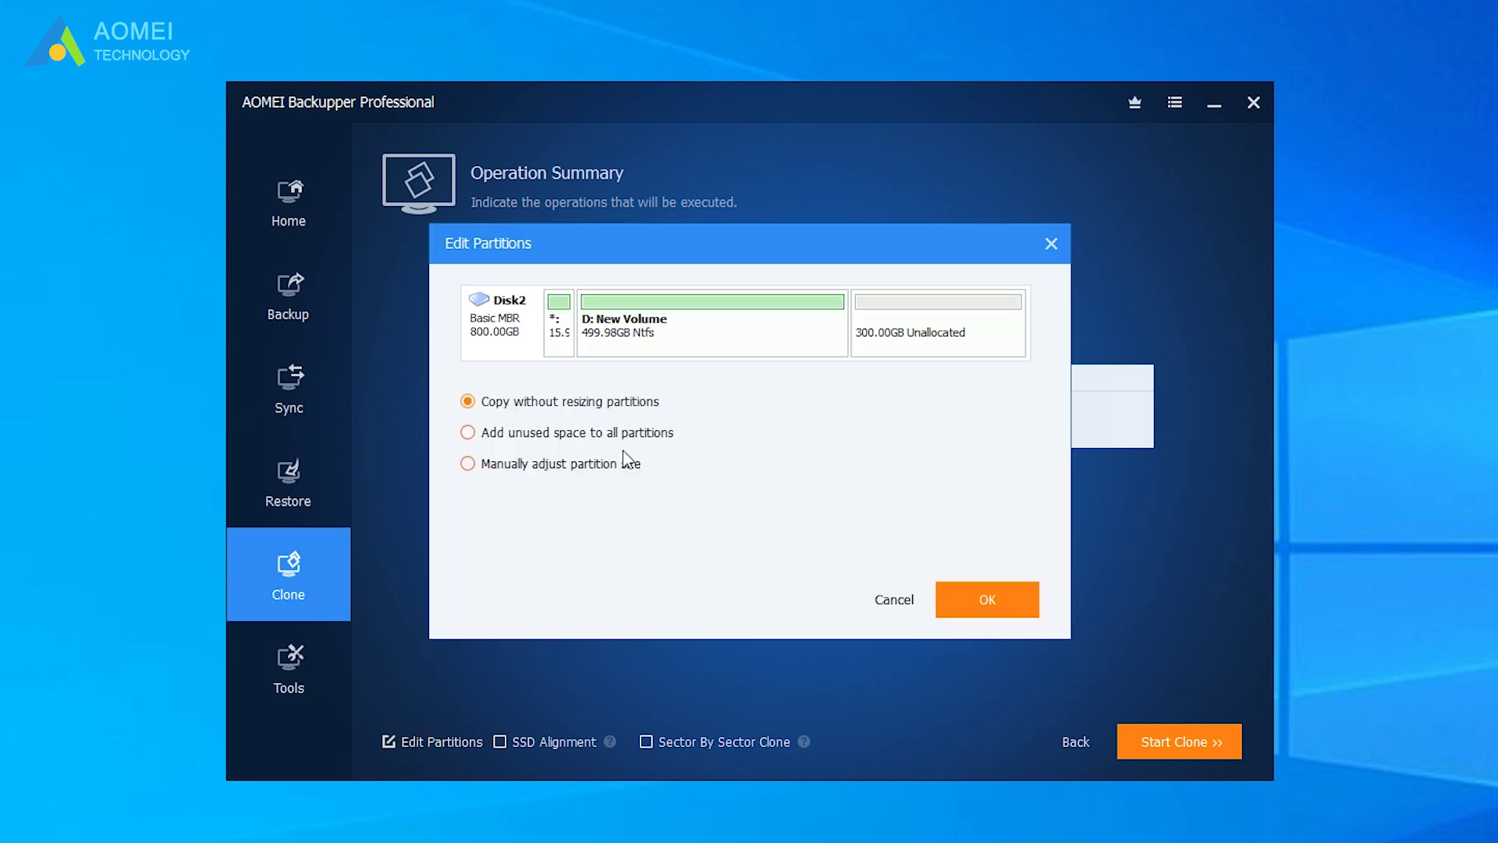
click(897, 600)
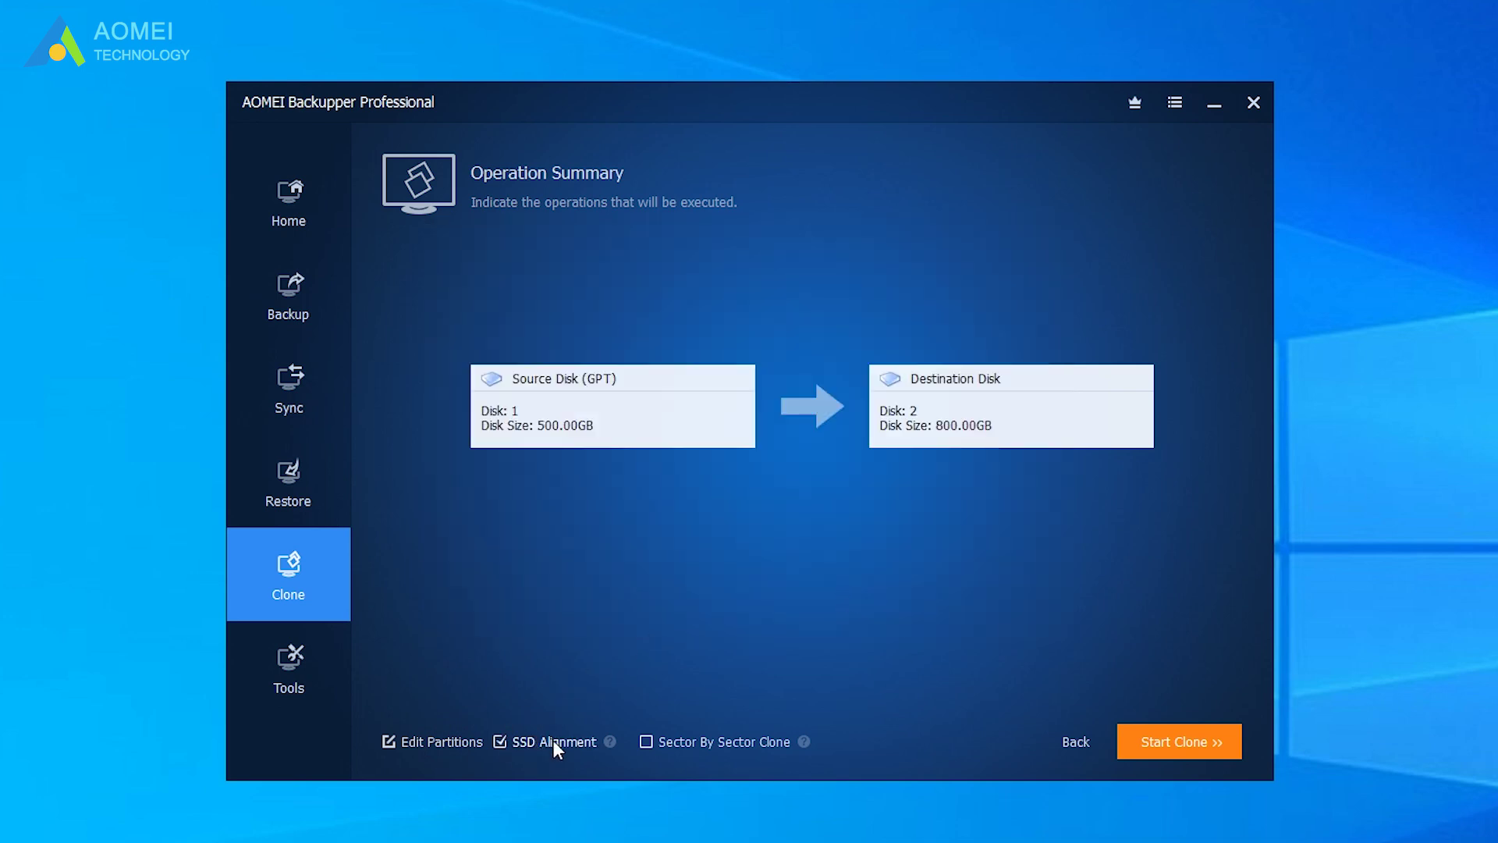
mouse_move(610, 746)
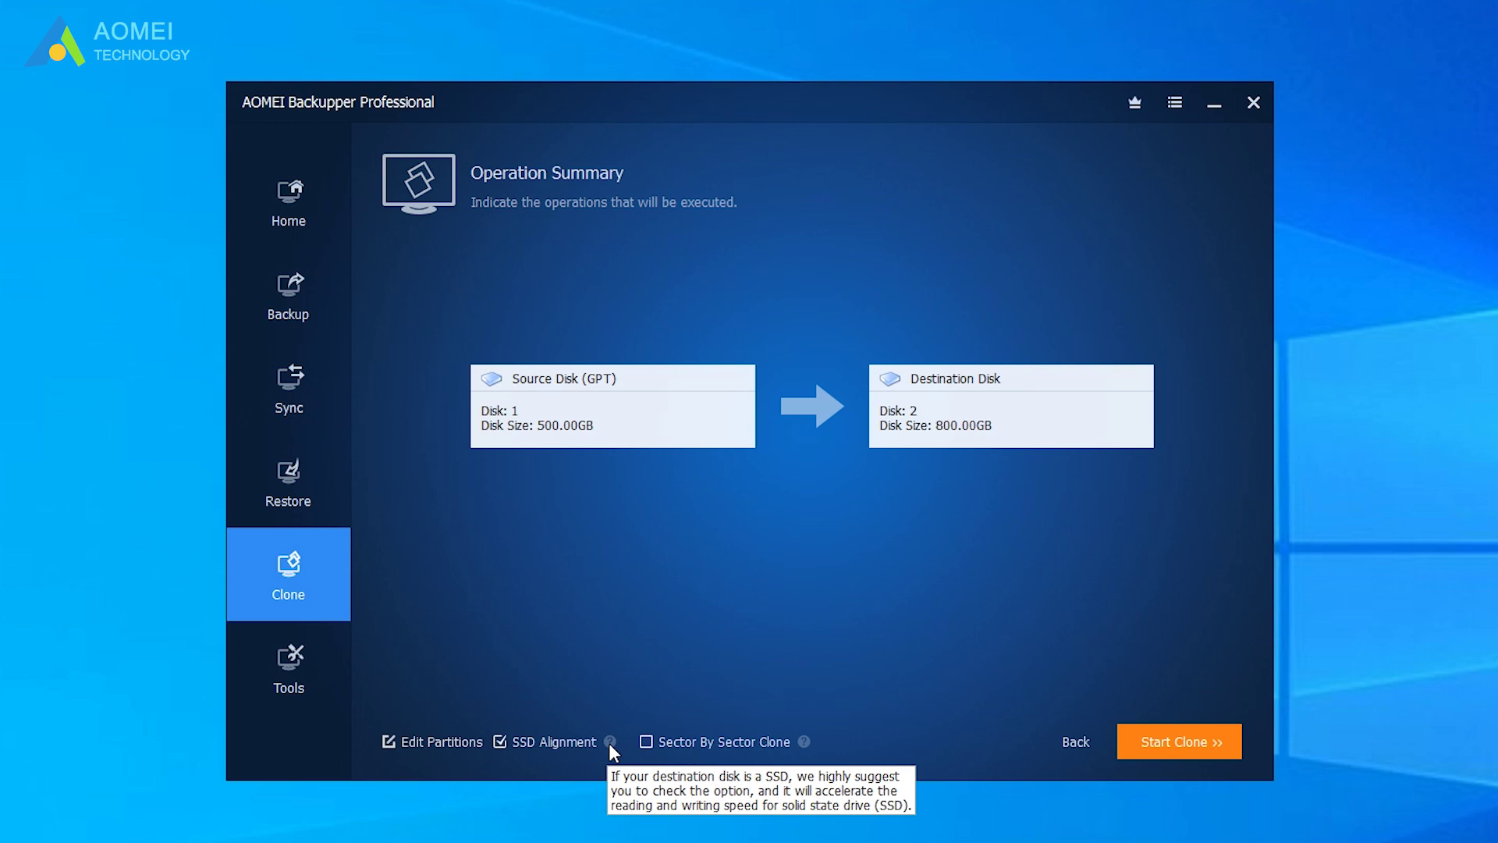
click(570, 740)
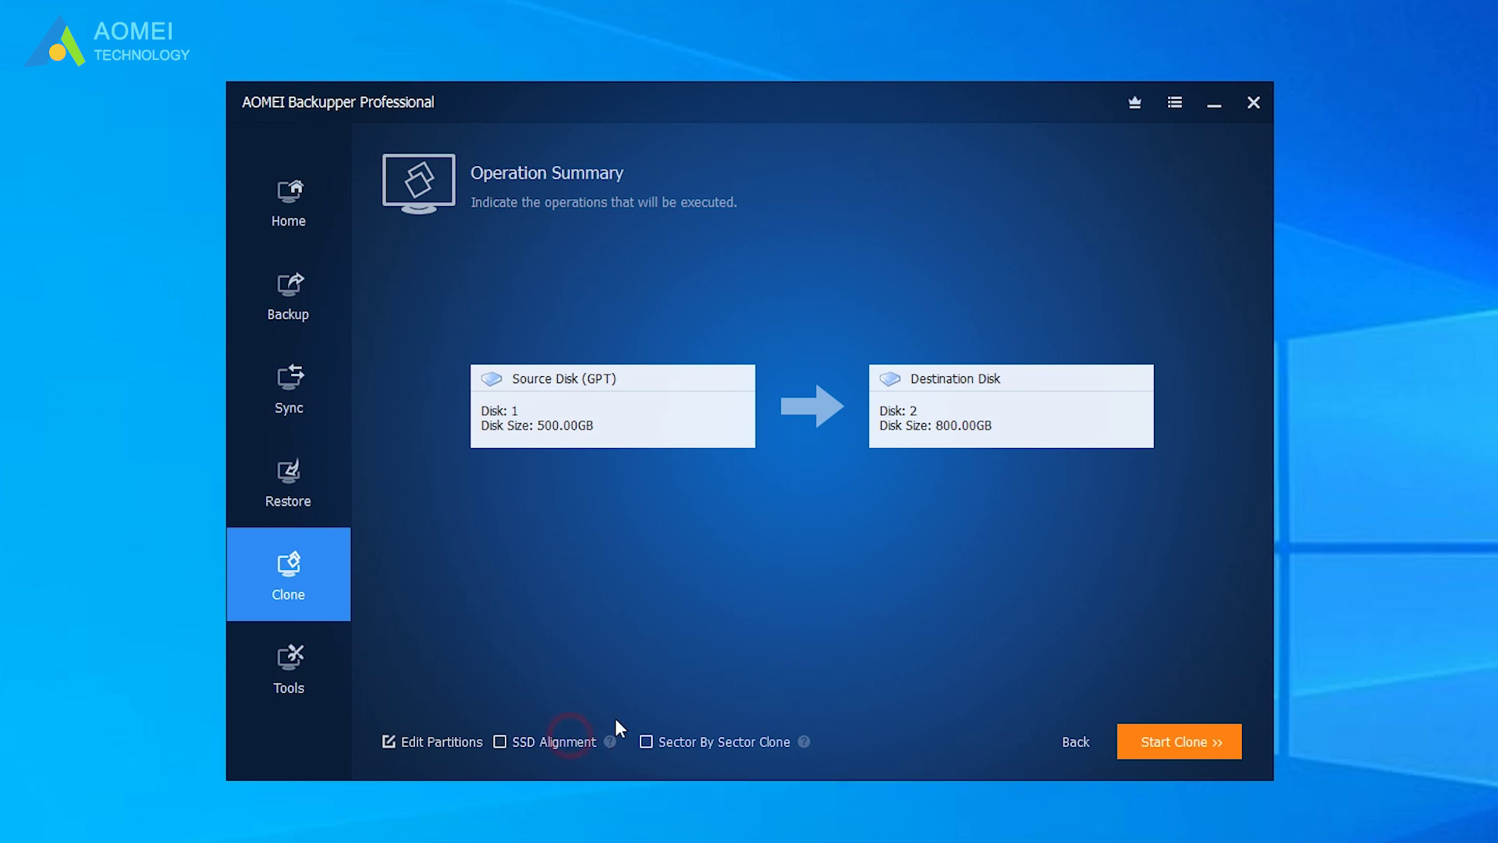
click(662, 742)
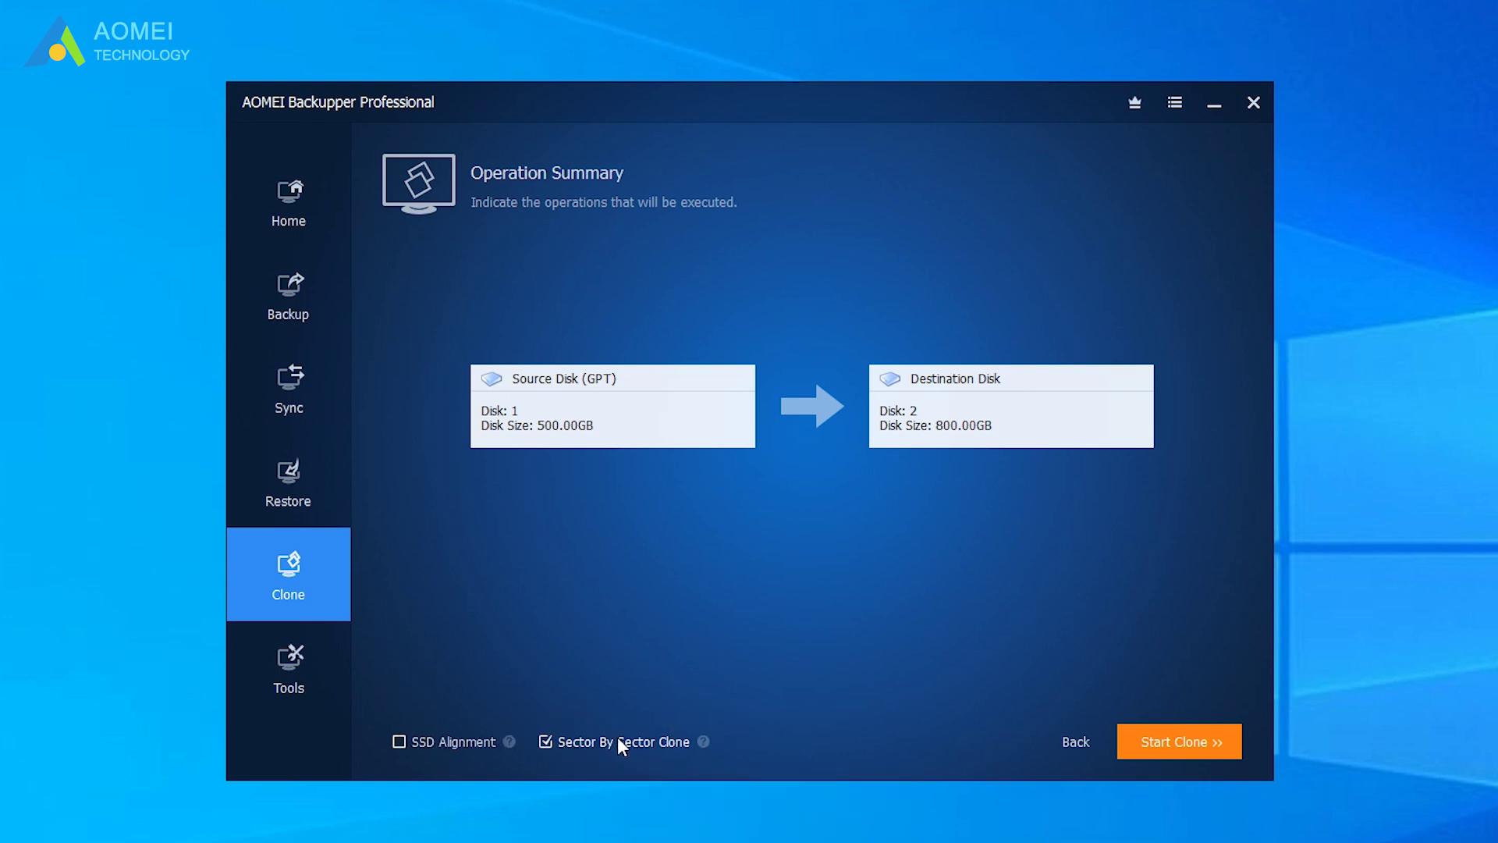
mouse_move(703, 746)
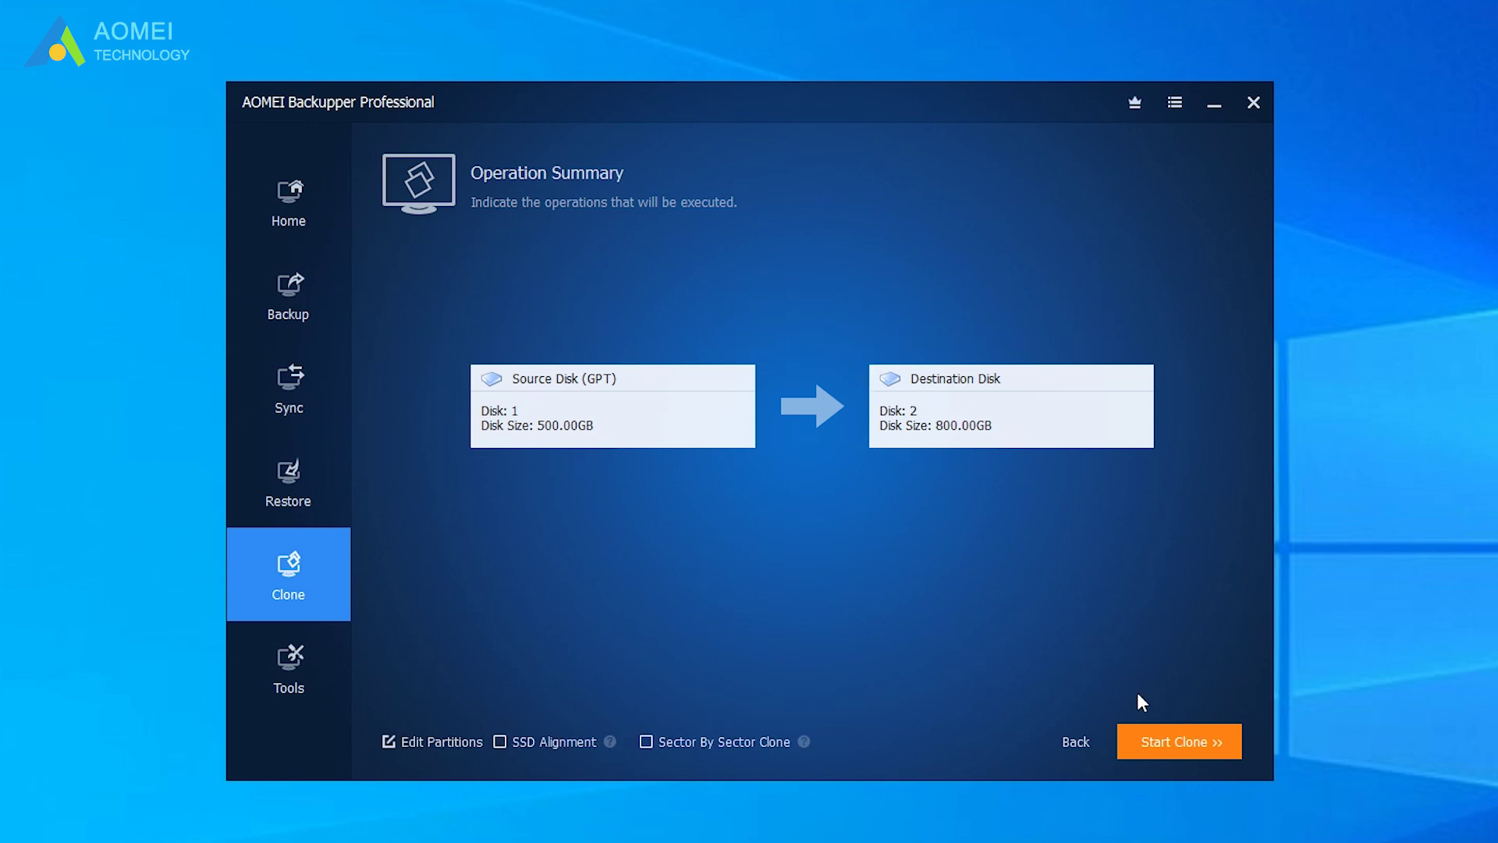
click(1205, 733)
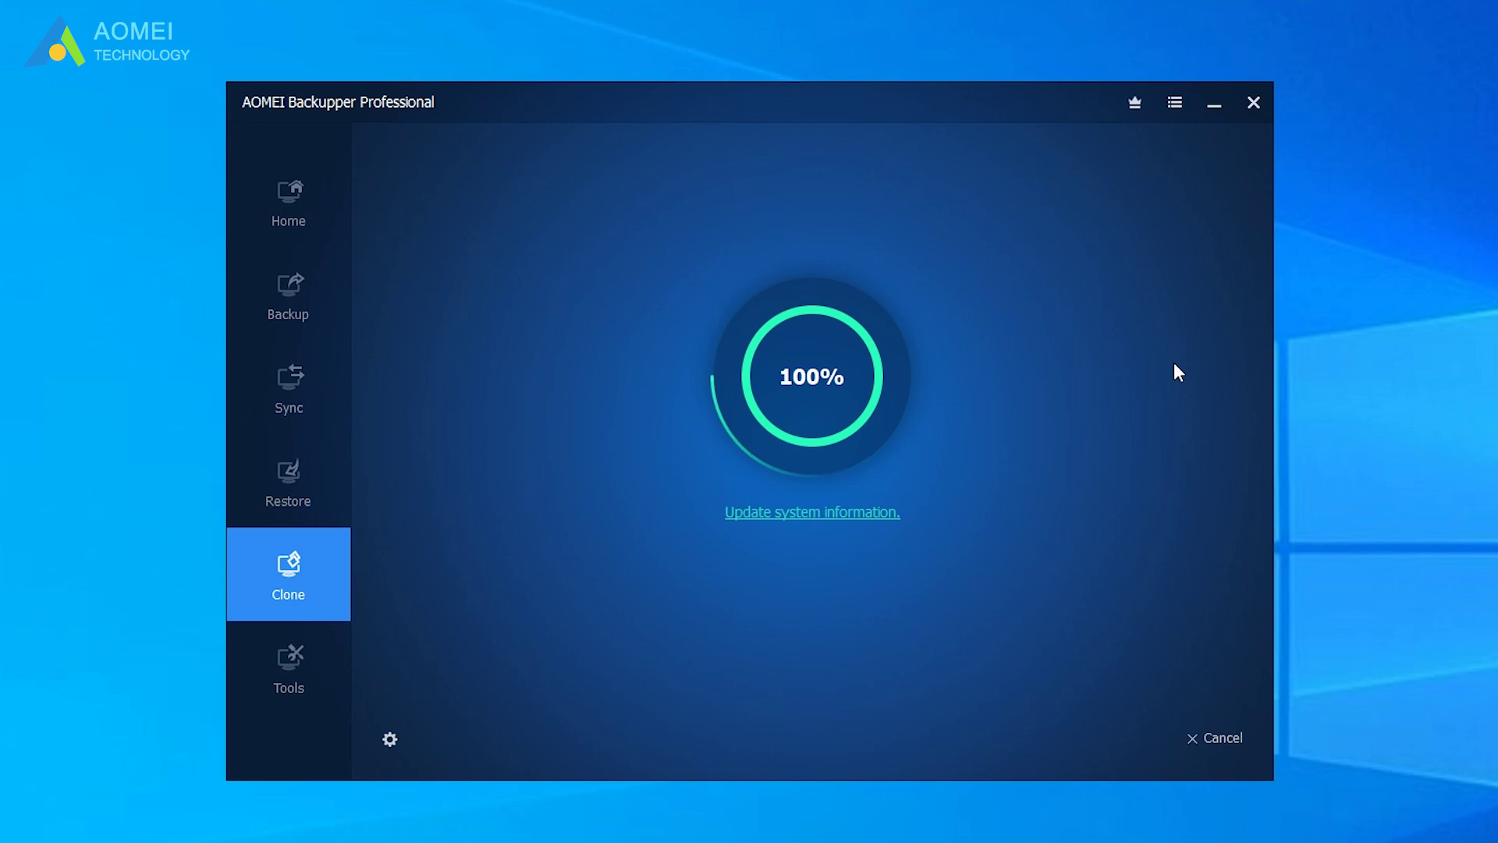
- Finish the completed Disk1-to-Disk2 clone and return to the Home page
click(845, 587)
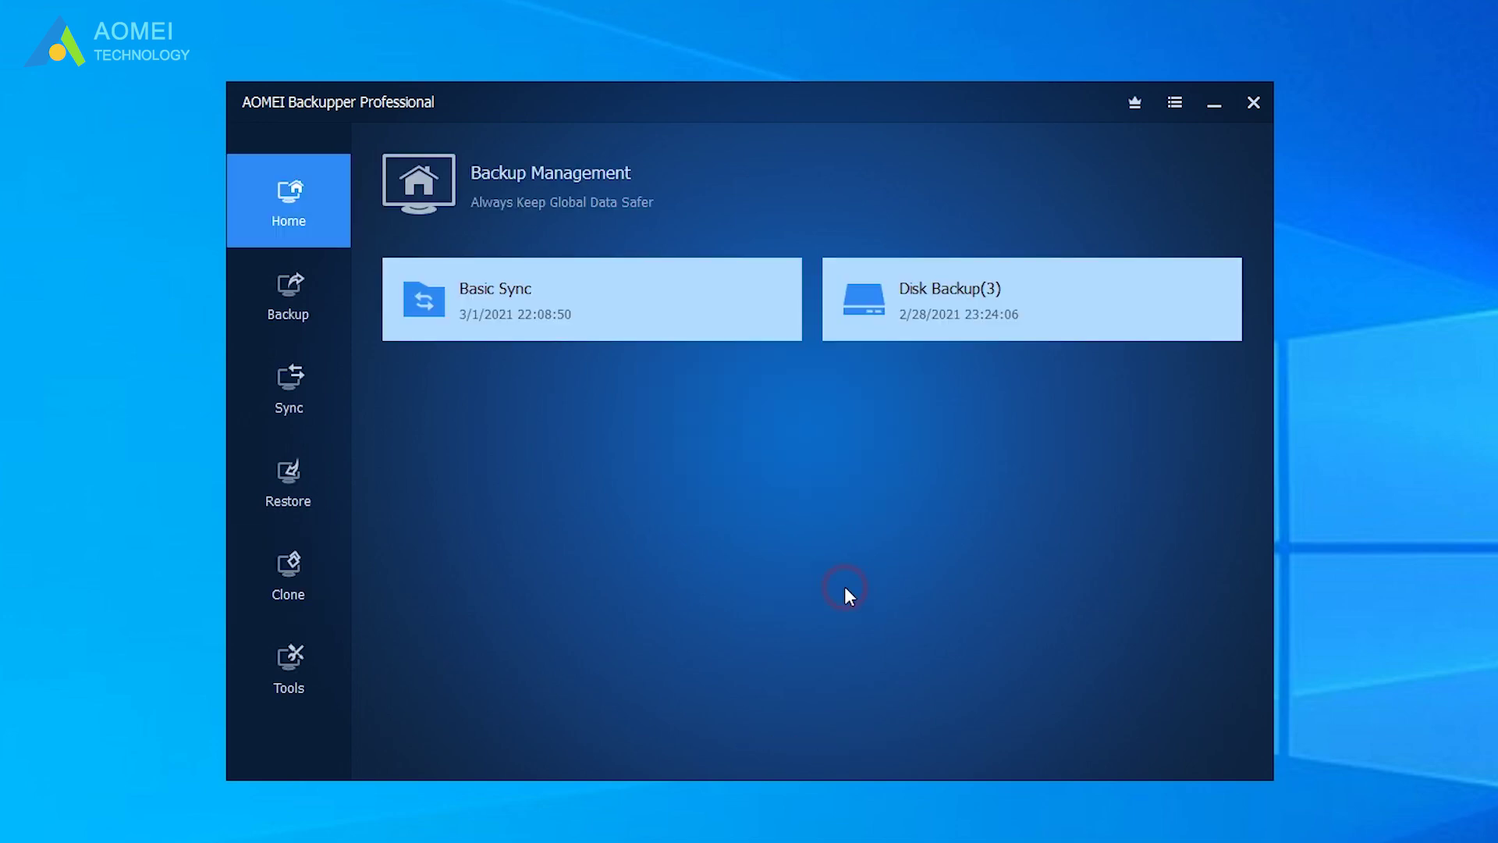